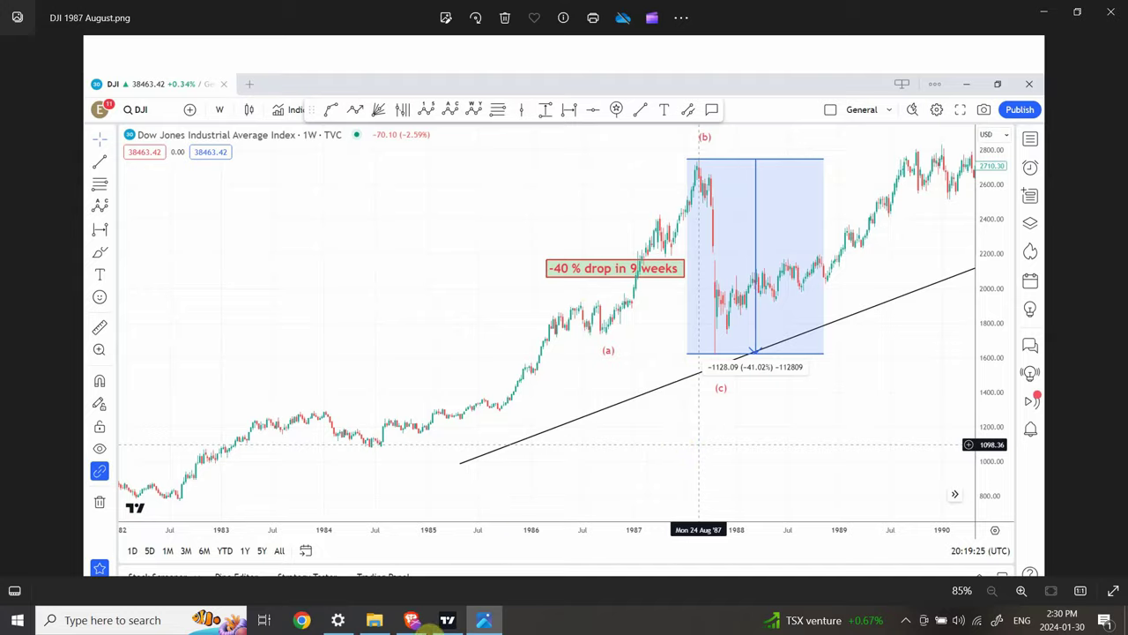
Bring the TradingView XAUUSD window in front of the DJI 1987 August image
left_click(451, 620)
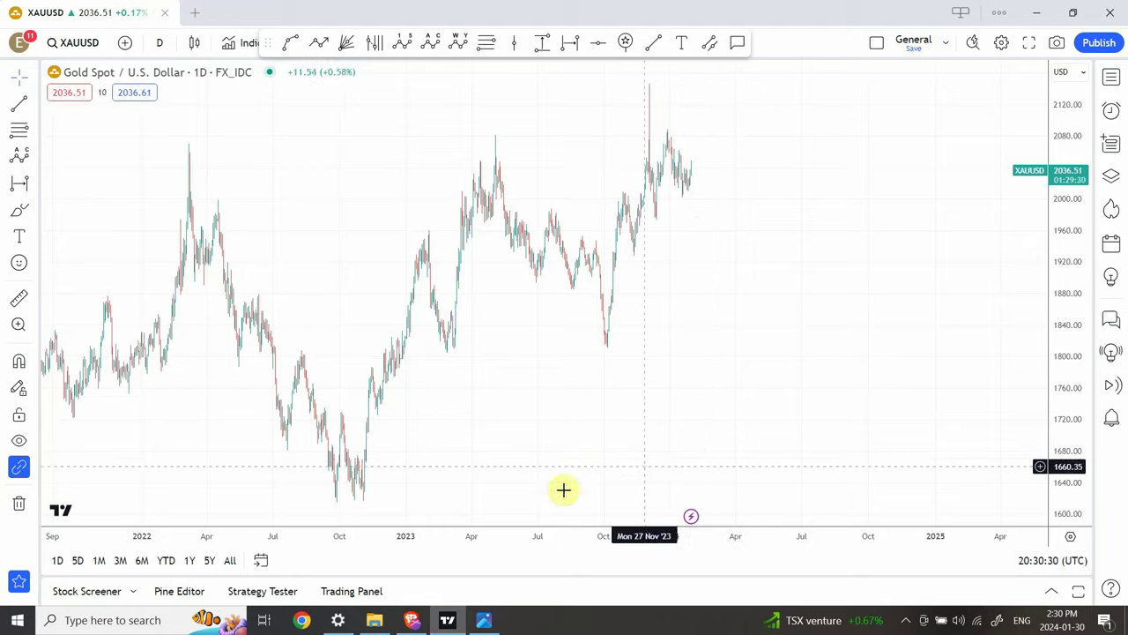
Zoom in and pan the gold chart, then view it on 4-hour candles stretched vertically
left_click(526, 493)
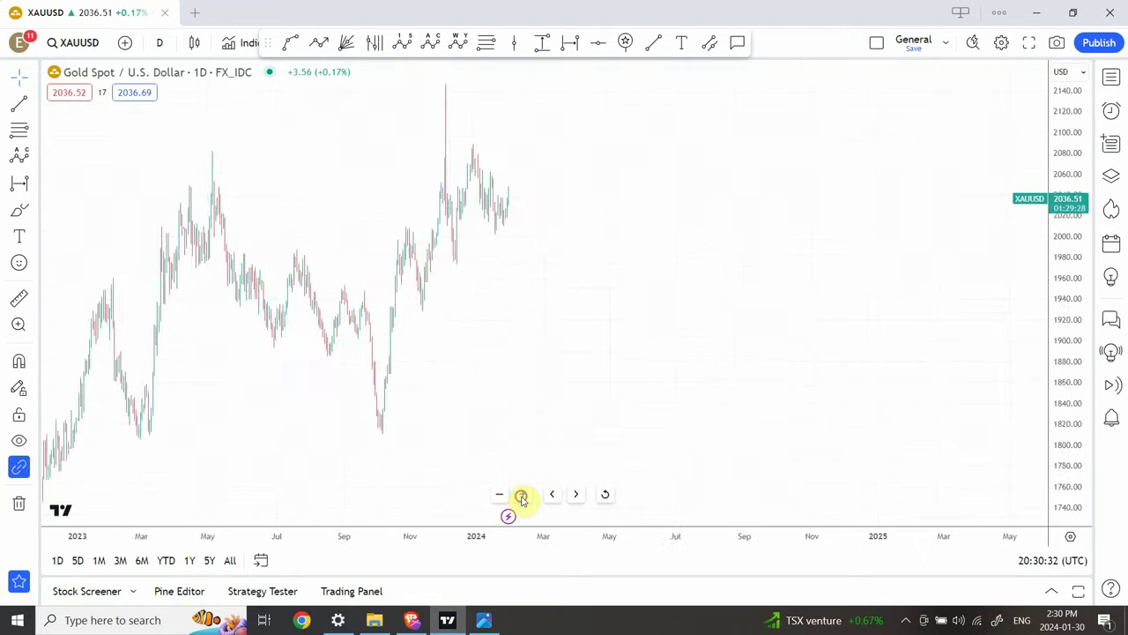
left_click_drag(514, 329, 652, 333)
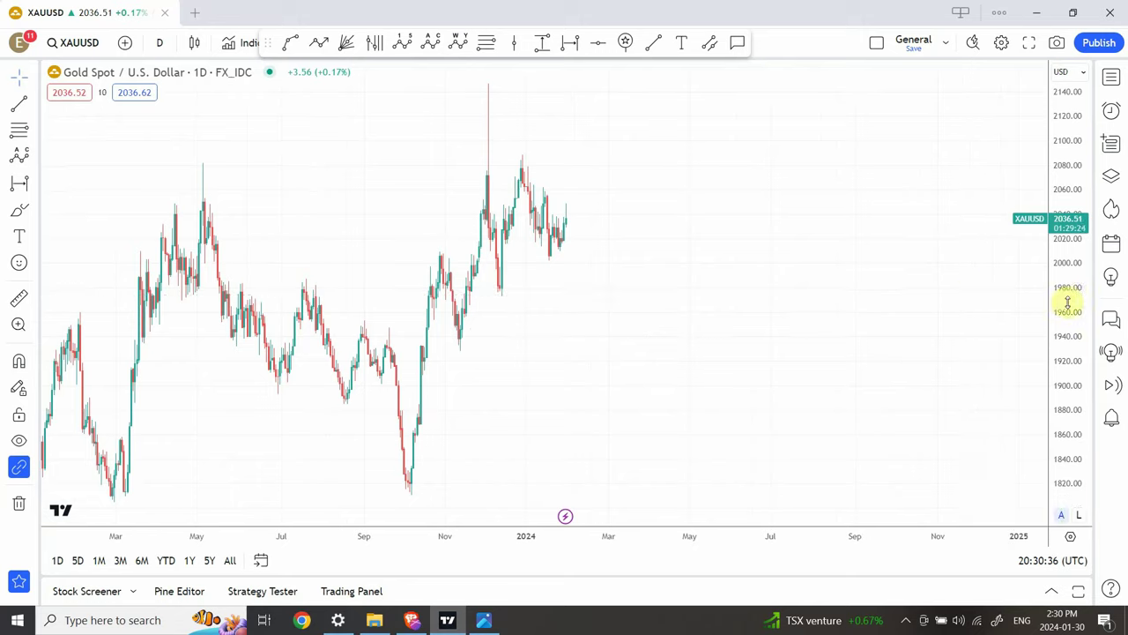
left_click_drag(1067, 305, 899, 311)
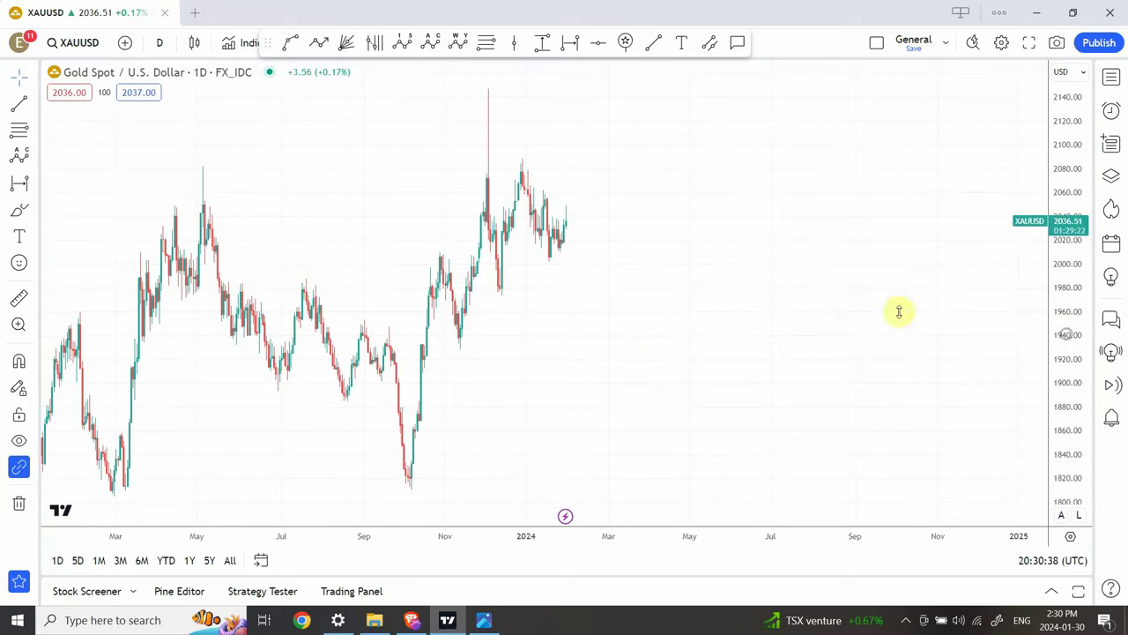
left_click(161, 44)
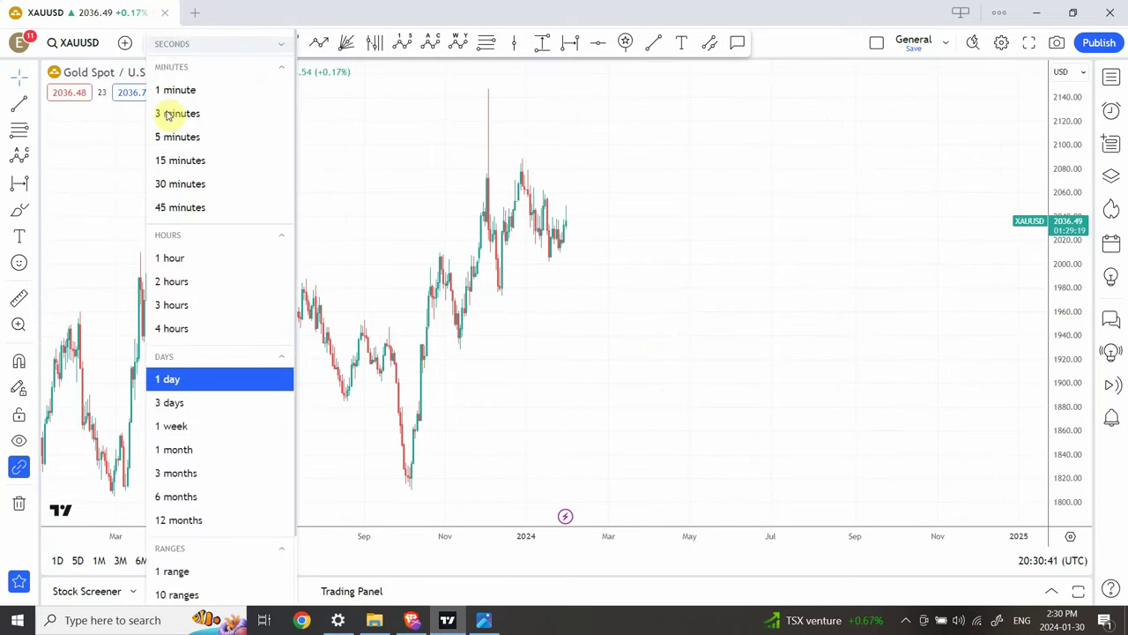
left_click(182, 328)
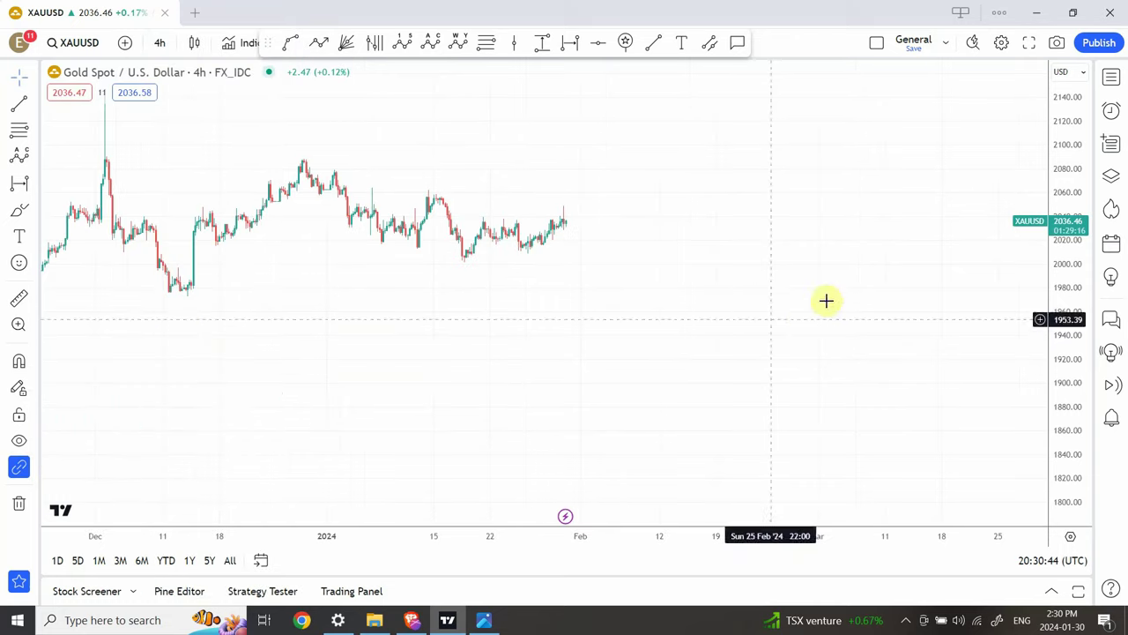
left_click_drag(1079, 416, 1068, 118)
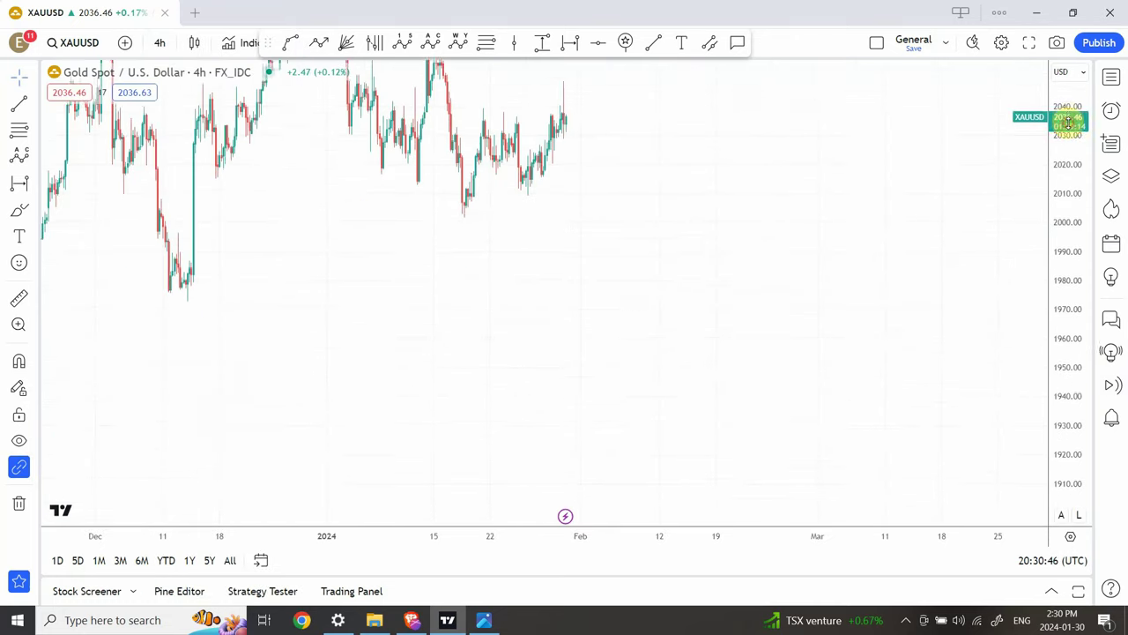
left_click_drag(742, 151, 741, 347)
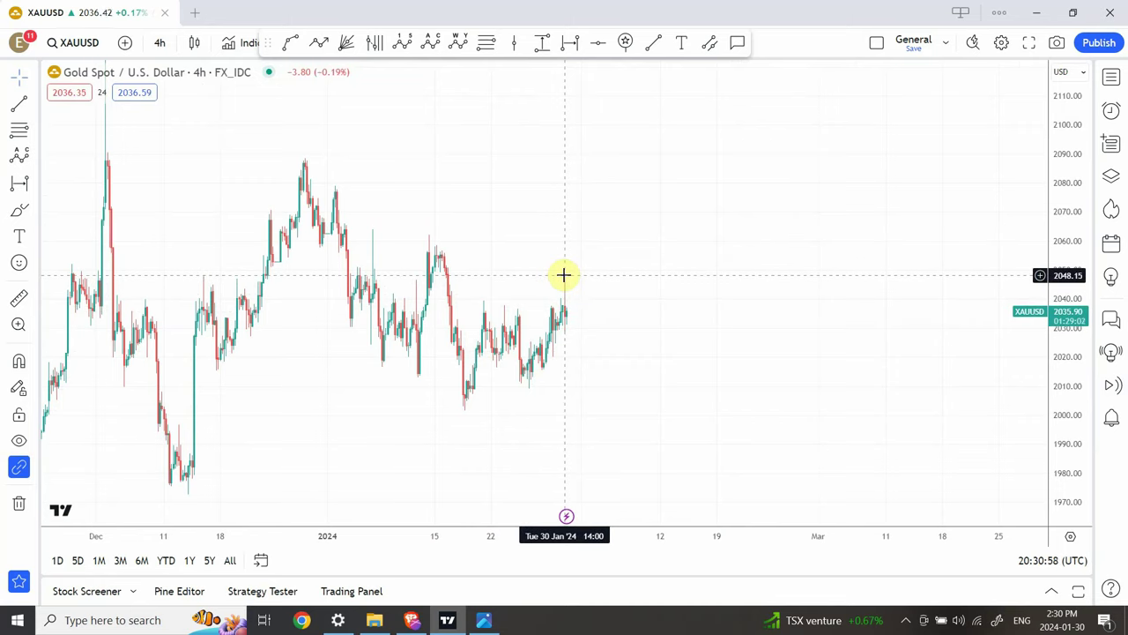
left_click_drag(420, 339, 473, 307)
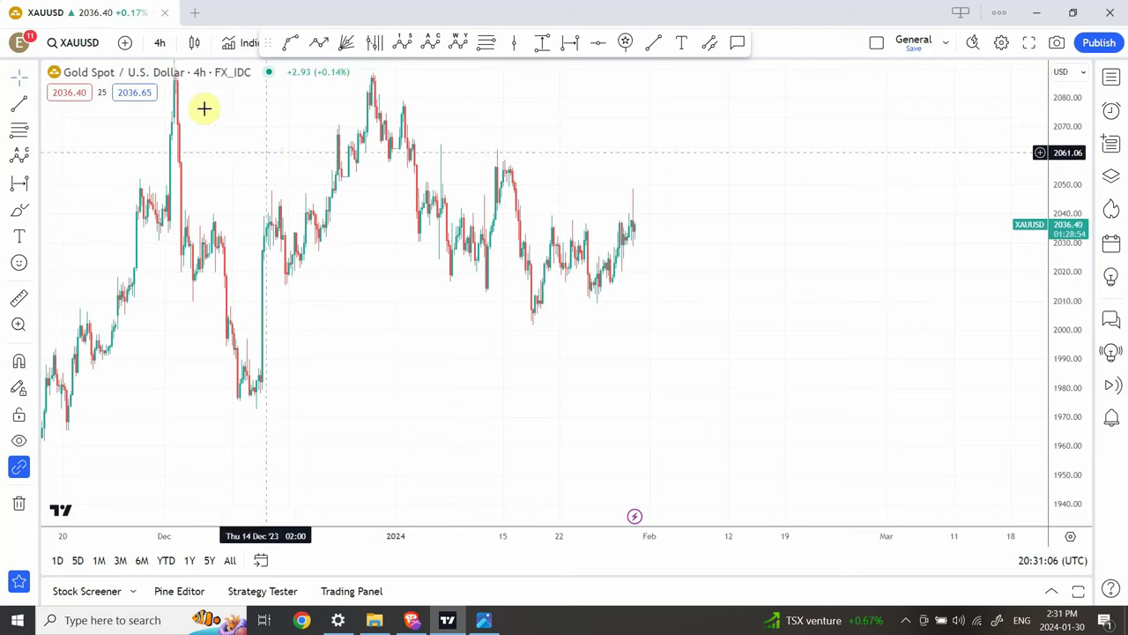
Return the chart to daily candles and compress the price scale, leaving empty space below
left_click(163, 42)
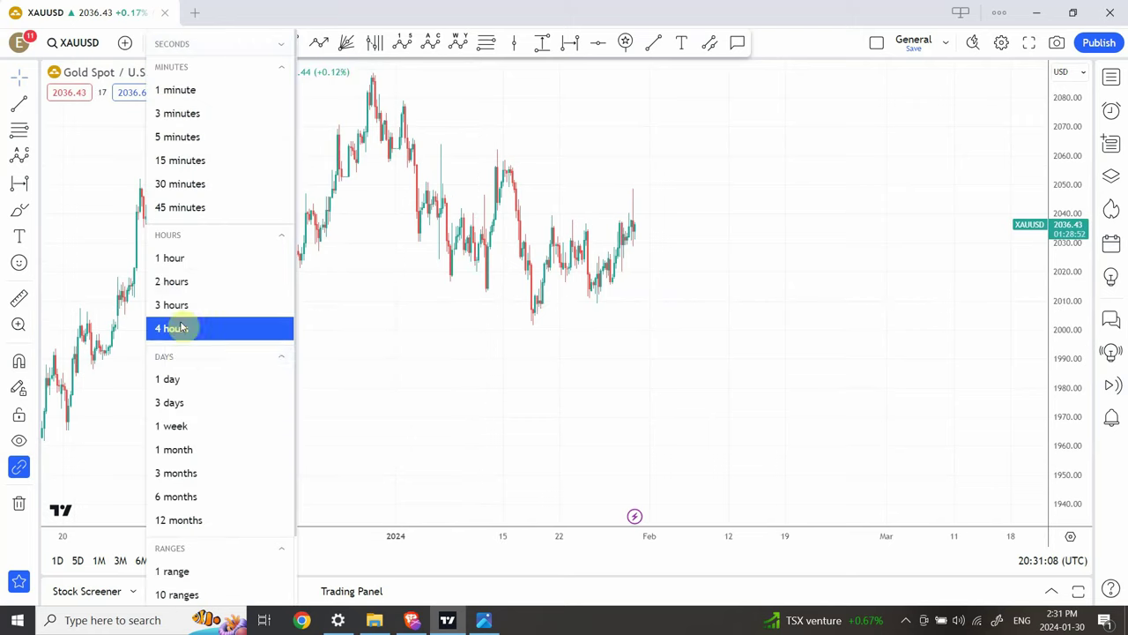
left_click(172, 379)
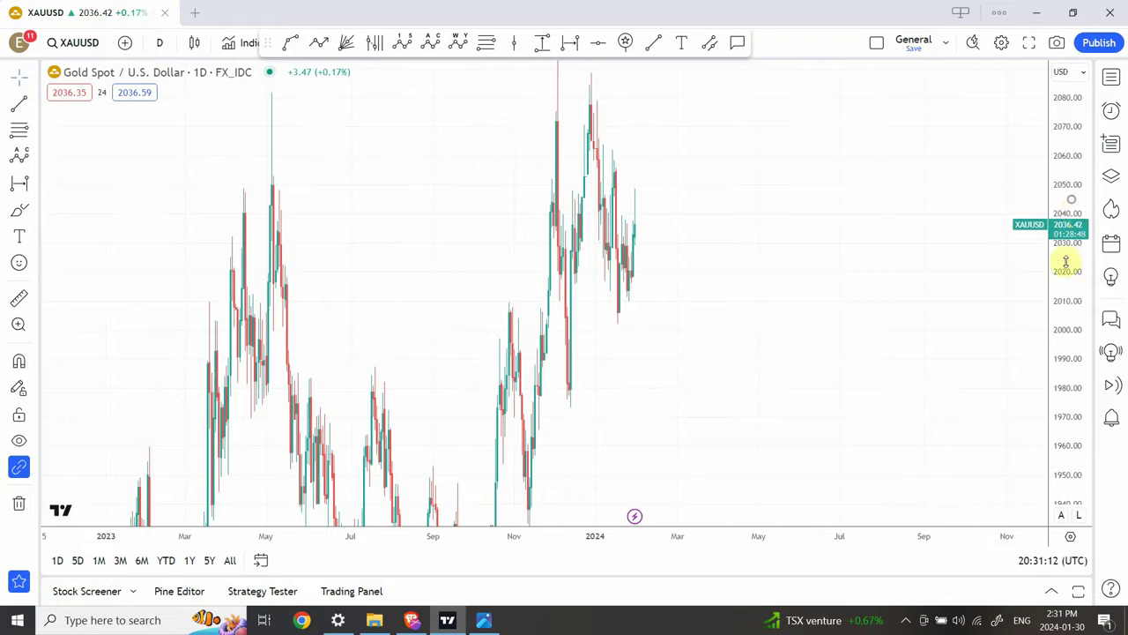
left_click_drag(1065, 259, 1043, 479)
left_click_drag(596, 337, 599, 260)
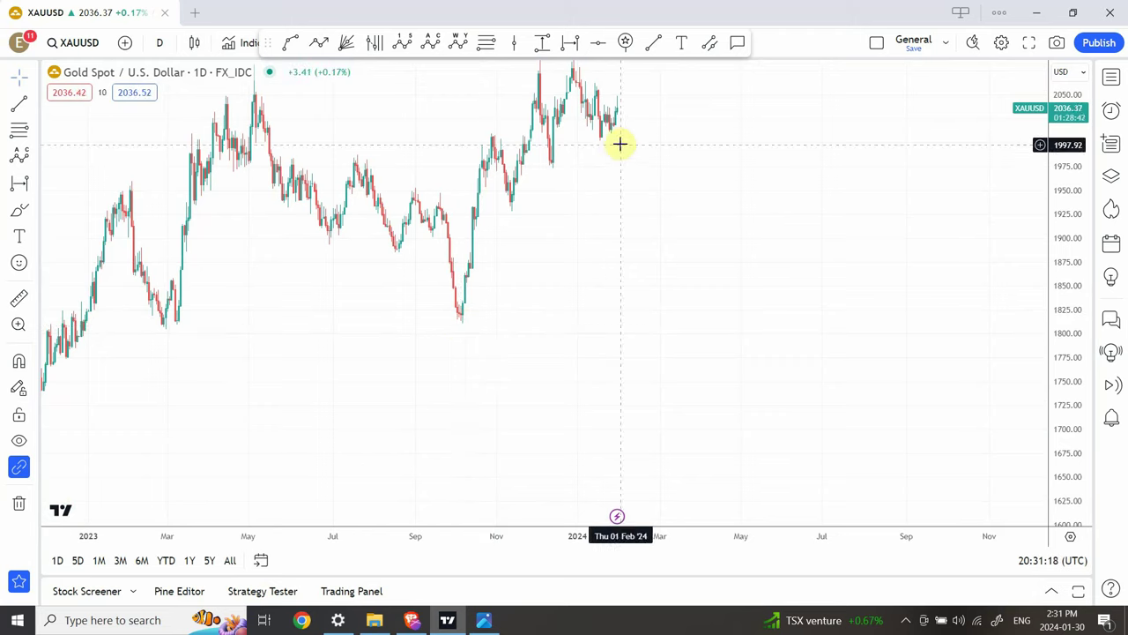
Draw a zigzag from the latest candle to ~1727 in late February, up to 1800, down to ~1644 in May
left_click(318, 43)
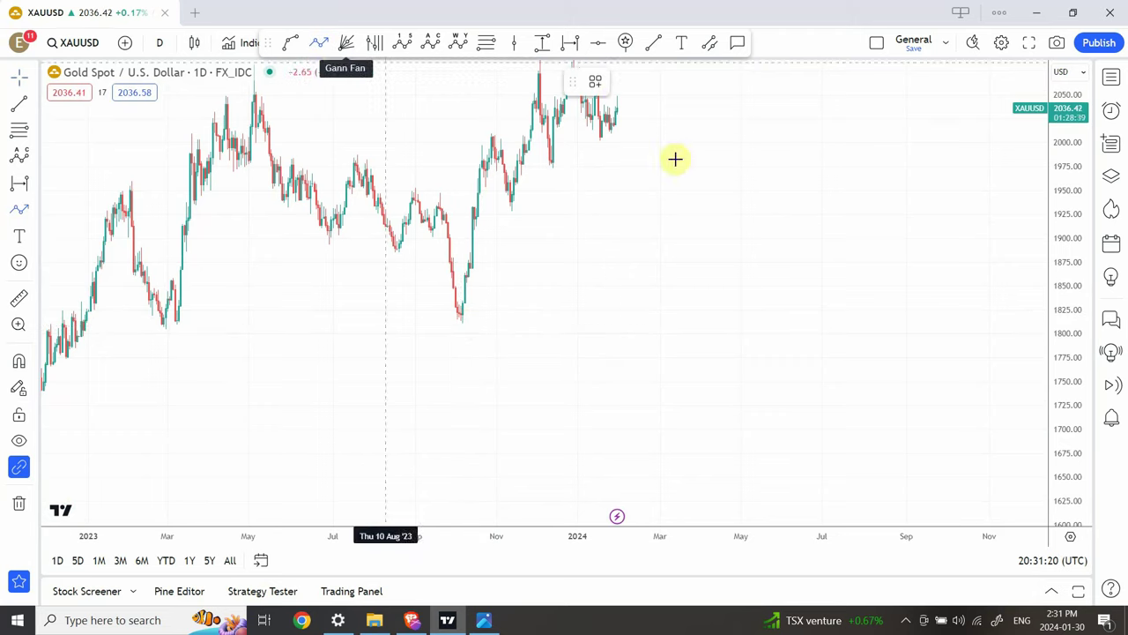
left_click(615, 101)
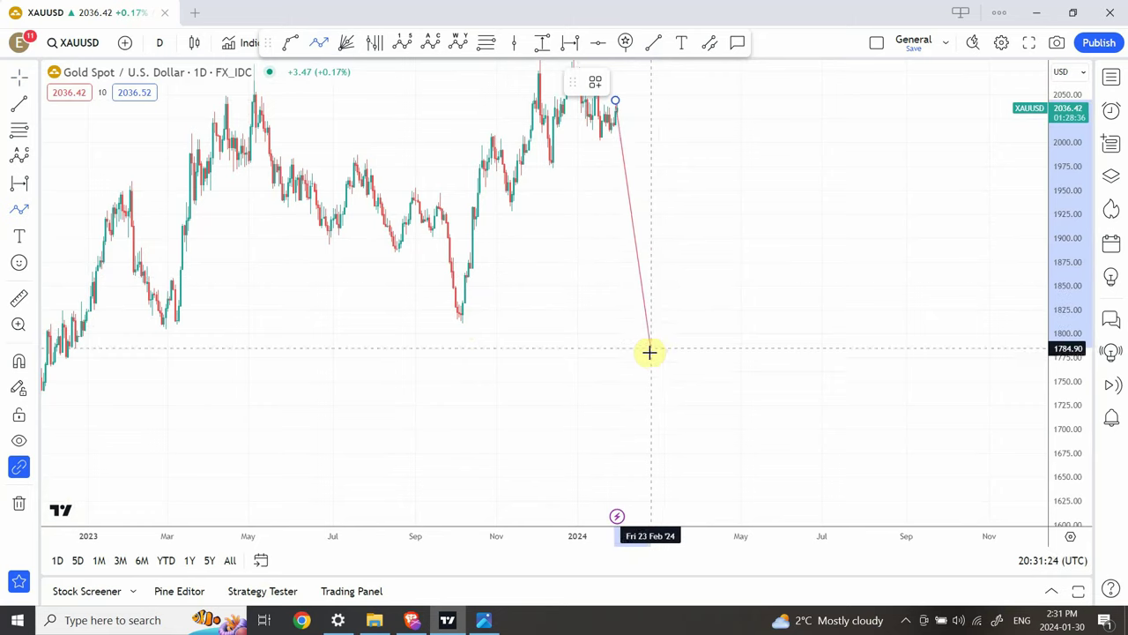
left_click(655, 403)
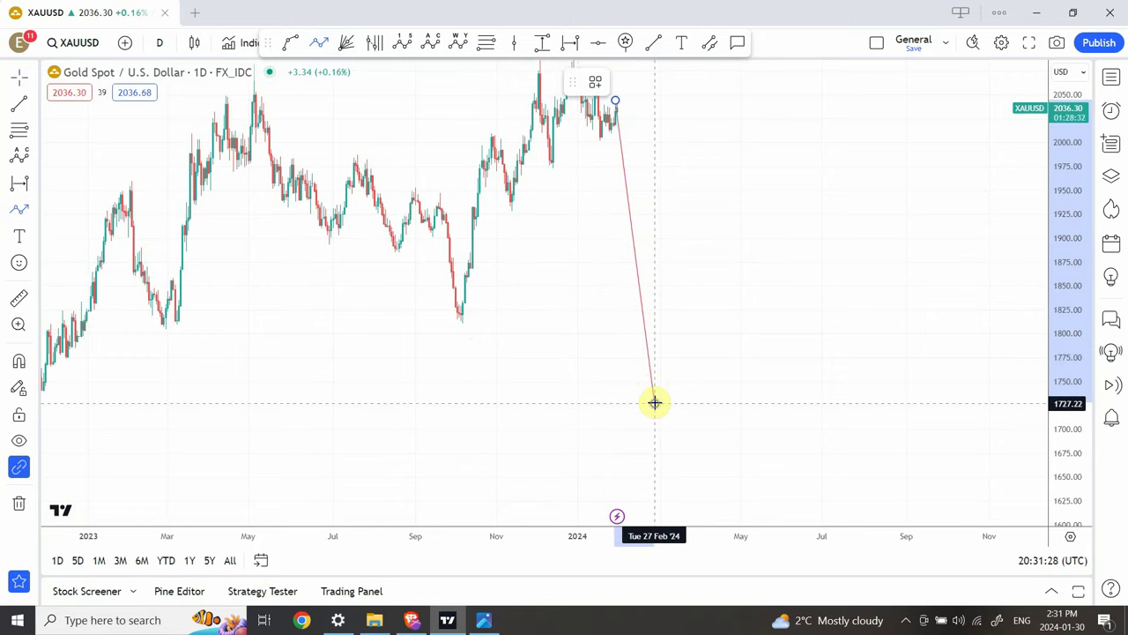
left_click(688, 333)
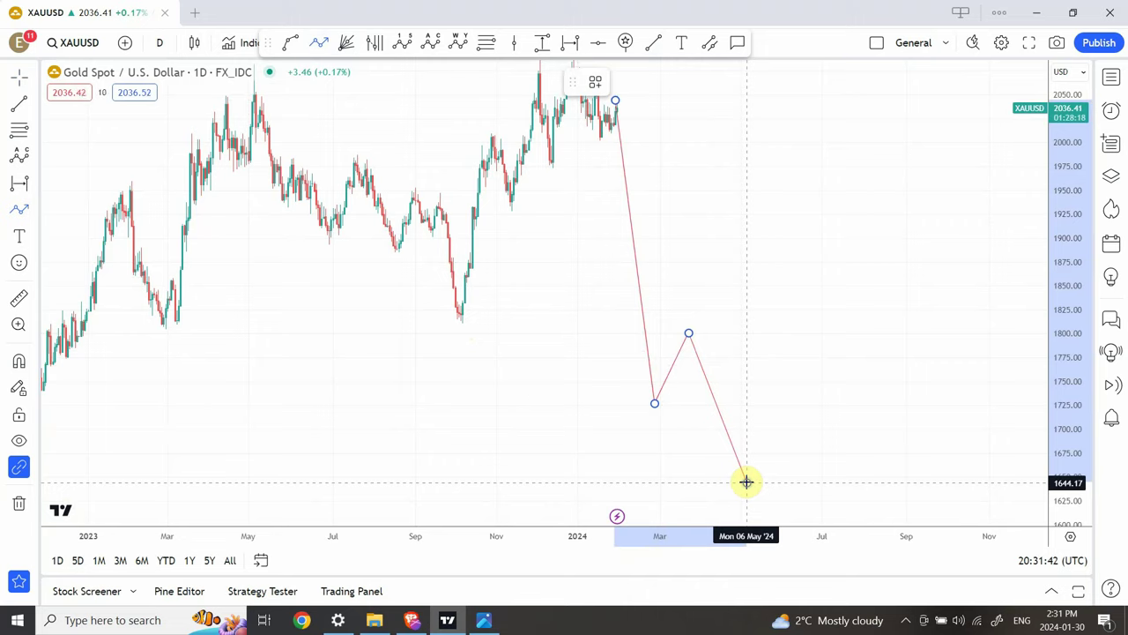
left_click(747, 482)
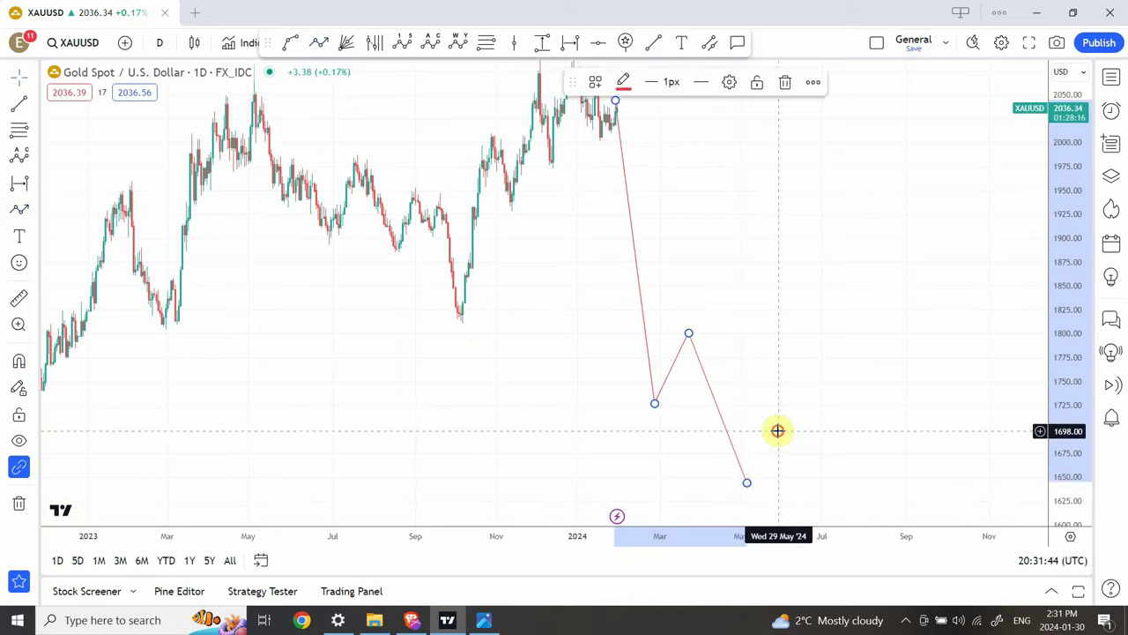
left_click(778, 430)
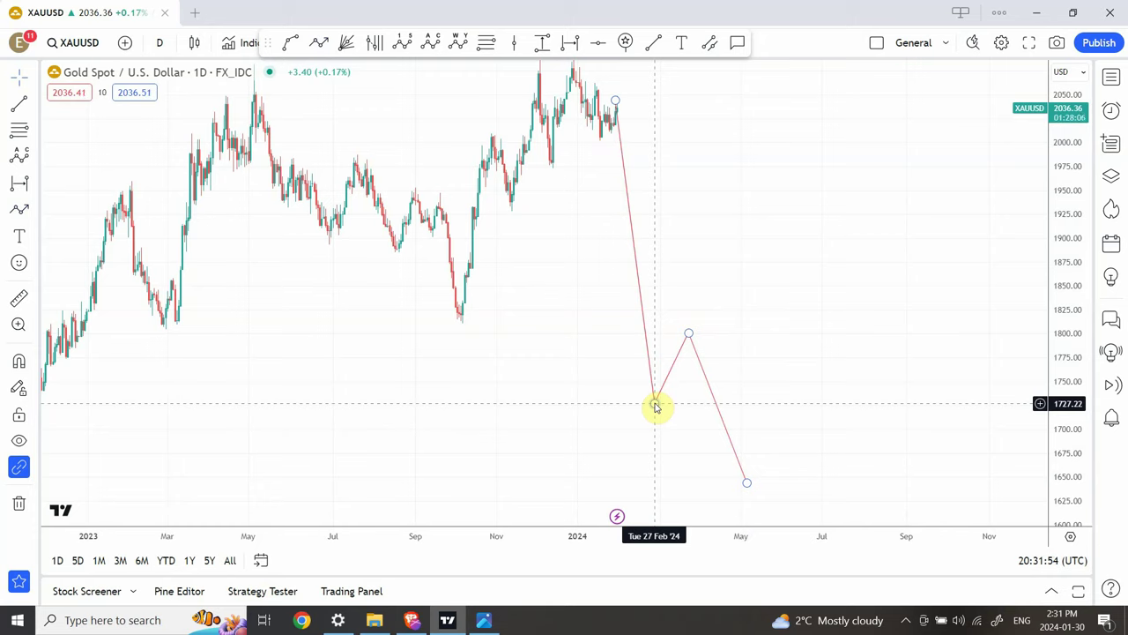
left_click(464, 326)
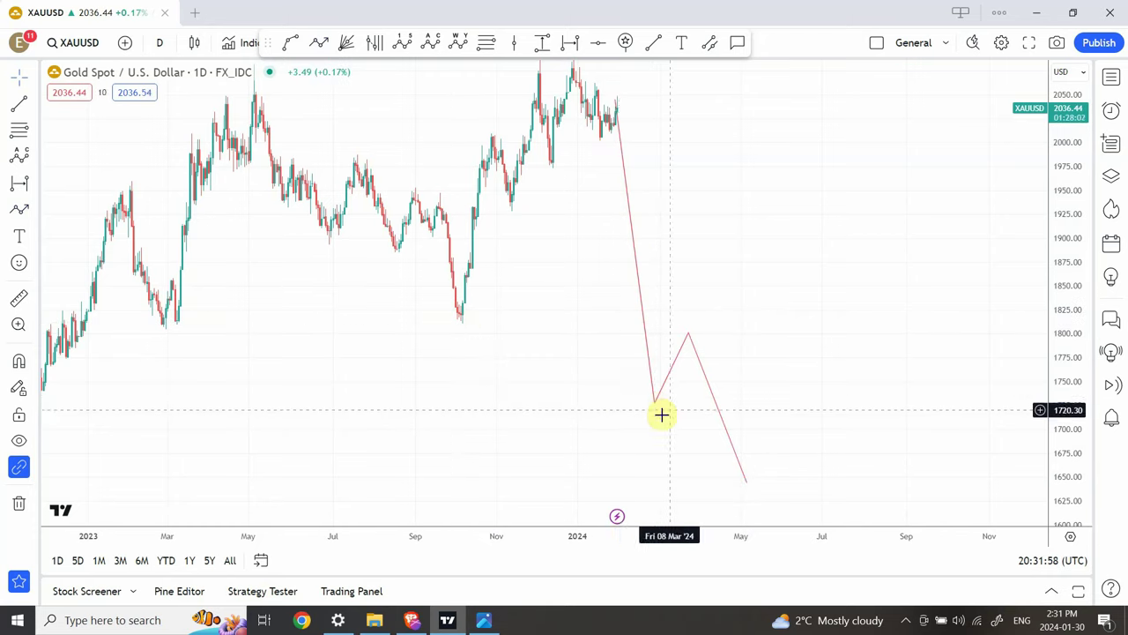
Drag the zigzag's vertices so the first low sits near 1835 and the peak near 2162
left_click_drag(655, 403, 645, 309)
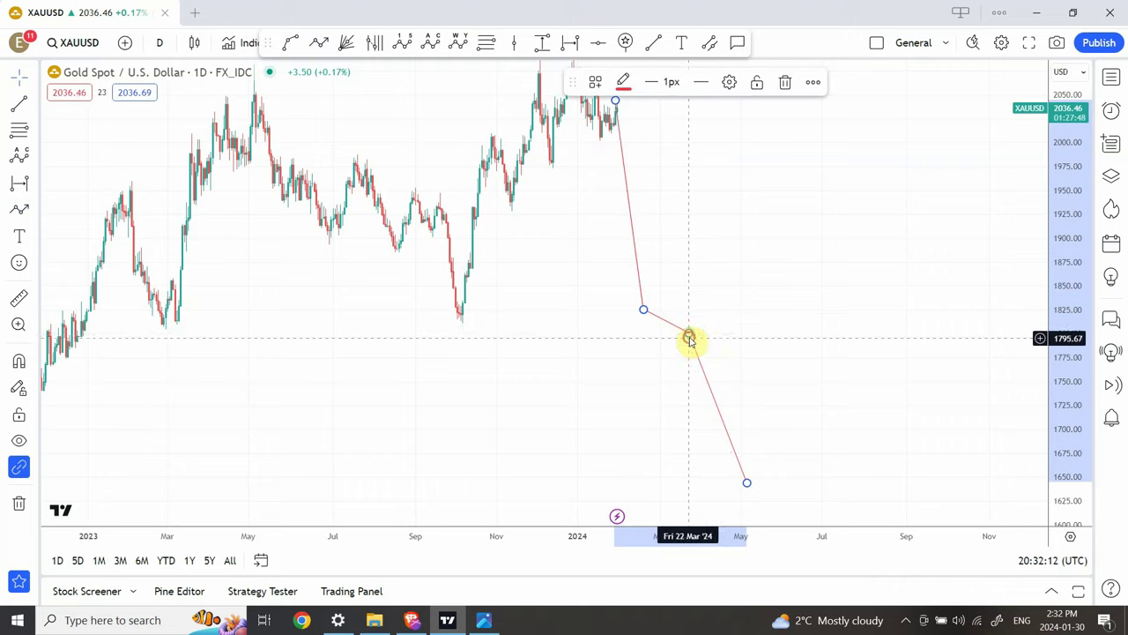
left_click_drag(689, 337, 693, 232)
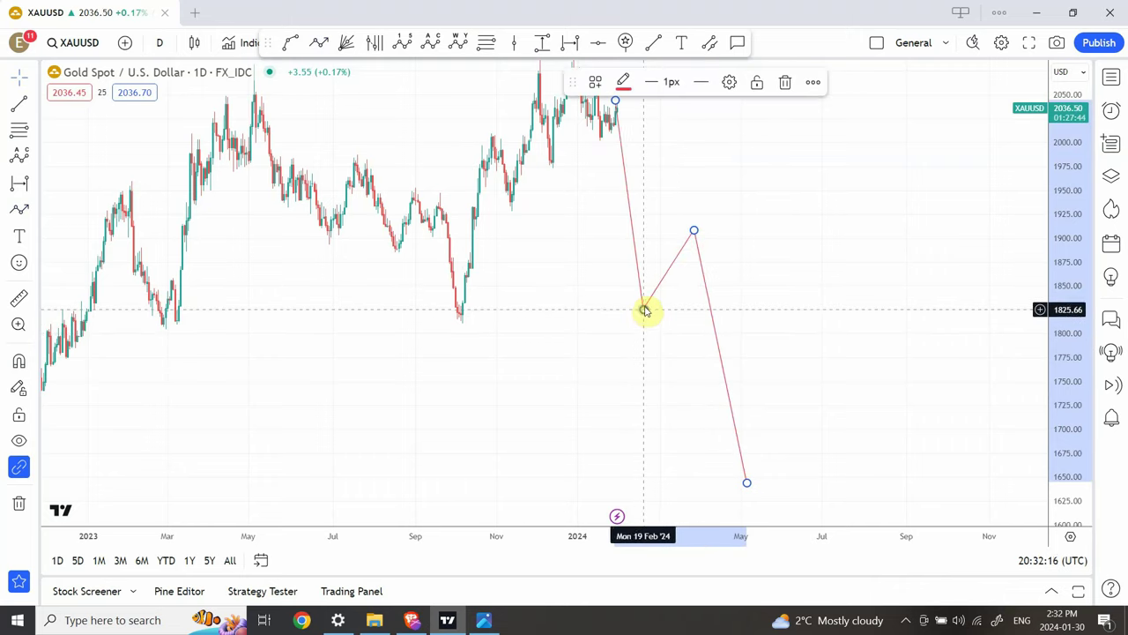
left_click_drag(645, 310, 645, 299)
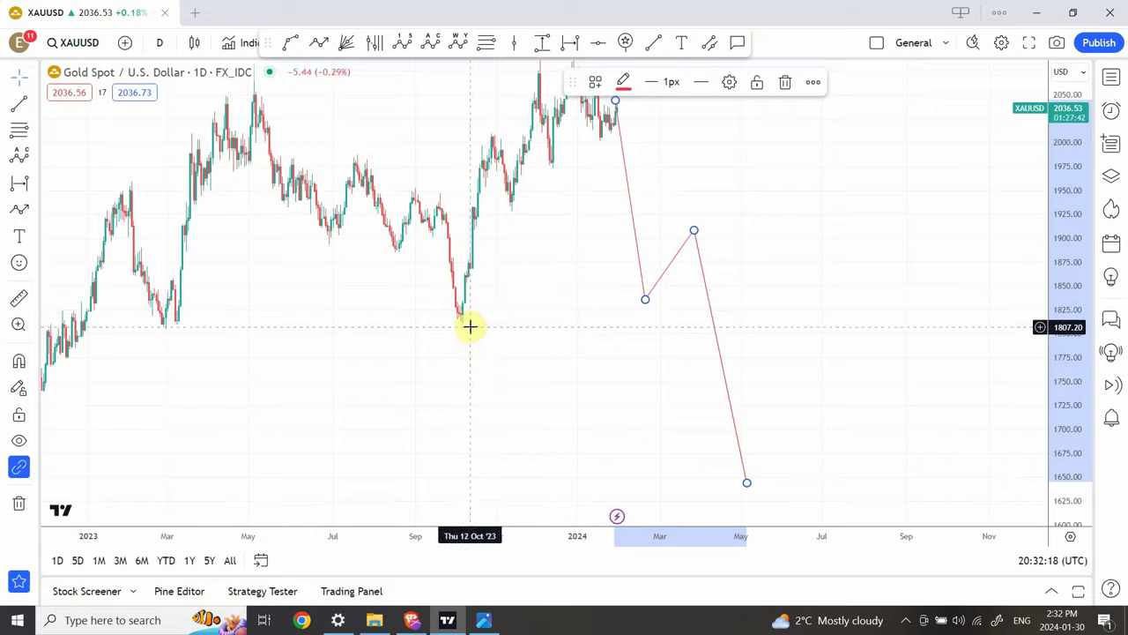
mouse_move(535, 247)
left_mouse_down()
mouse_move(555, 373)
mouse_move(561, 344)
left_mouse_up()
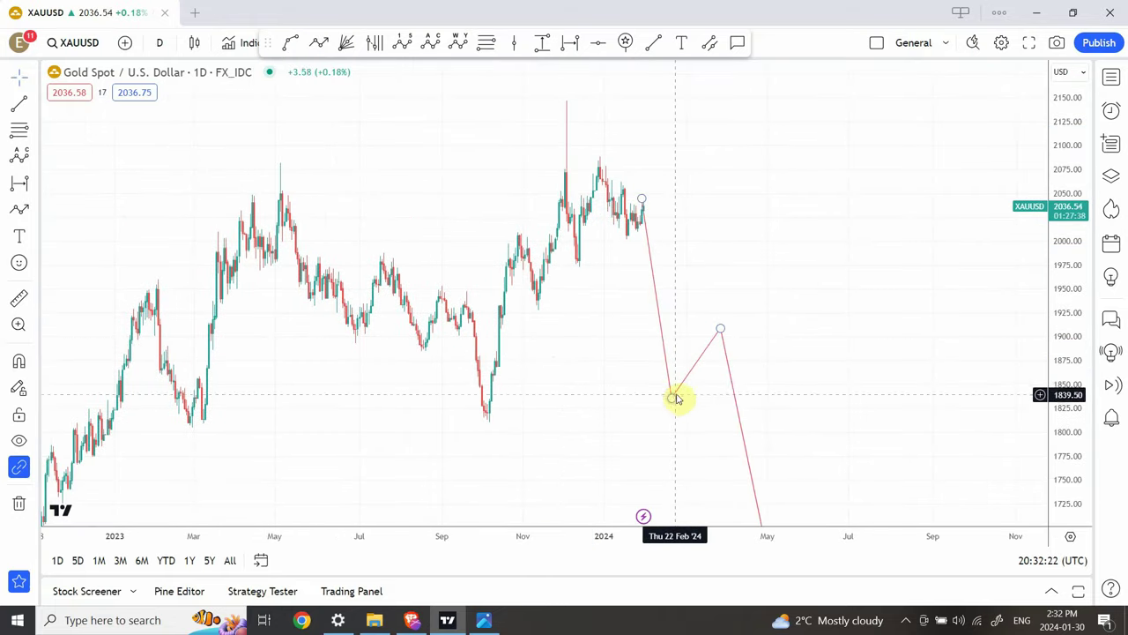
left_click_drag(724, 328, 714, 188)
left_click_drag(719, 143, 726, 85)
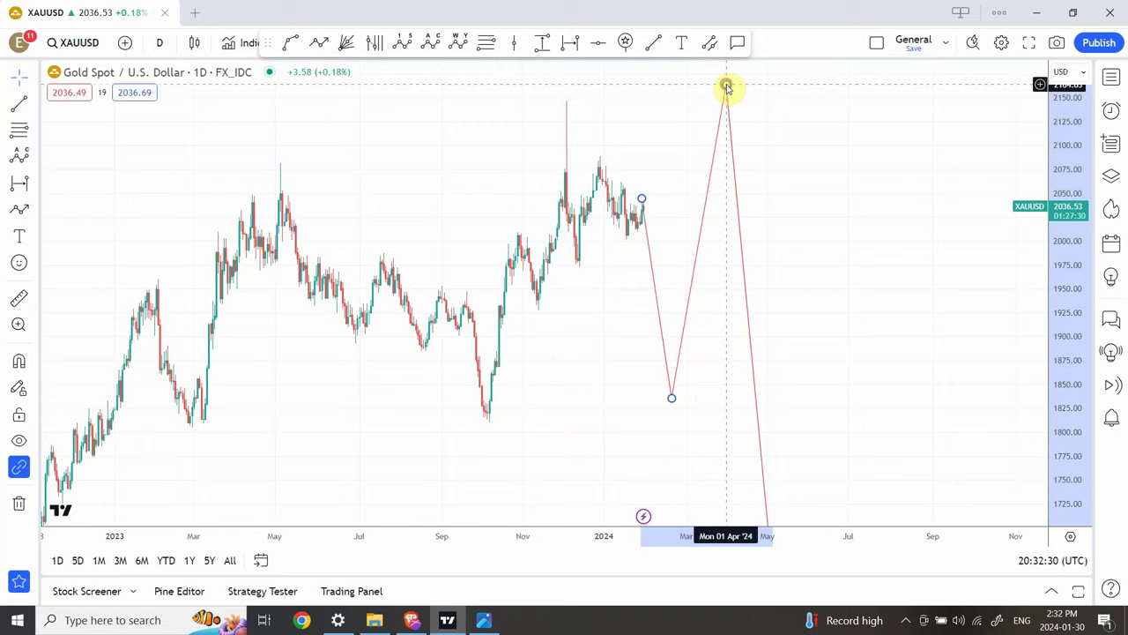
Open and close the Path settings dialog, then select and deselect the red path
double_click(725, 85)
left_click(720, 266)
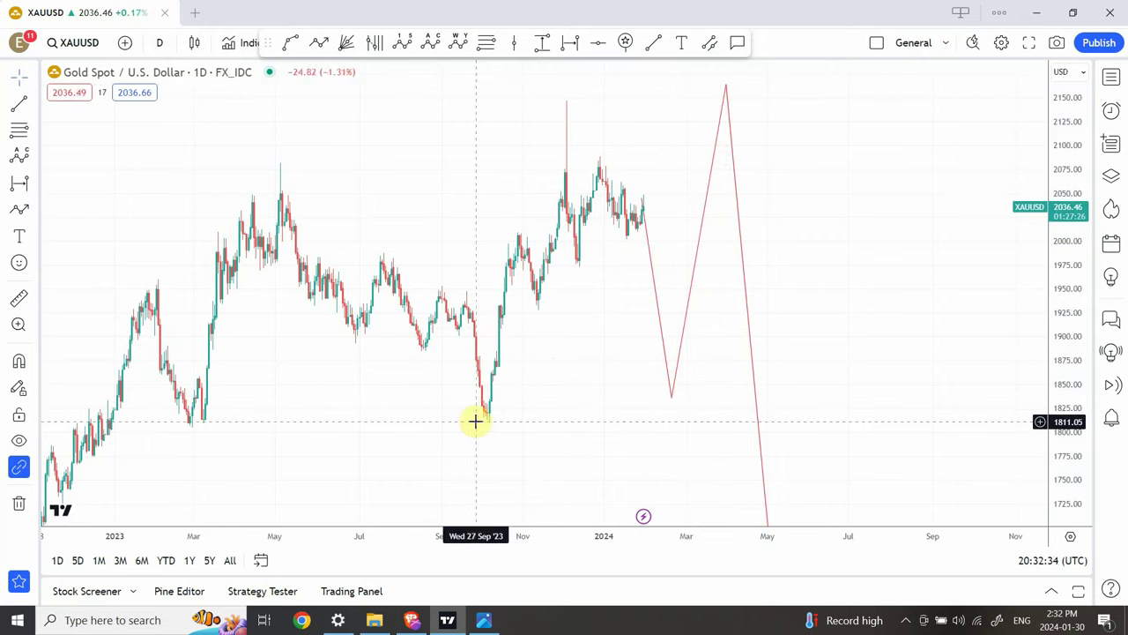
left_click(671, 398)
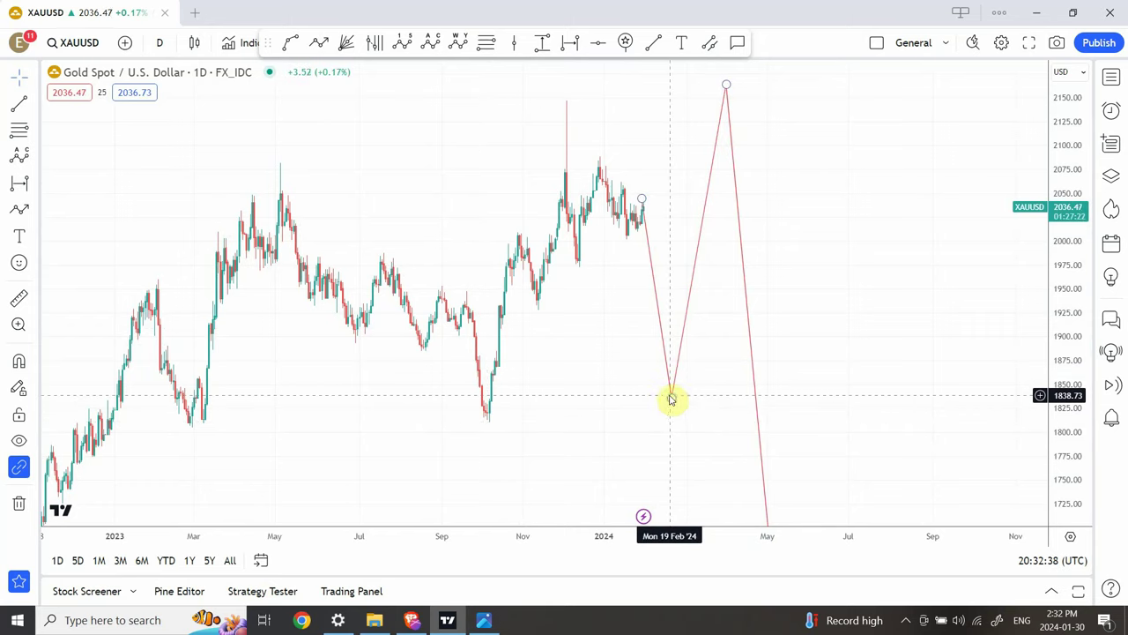
left_click(488, 417)
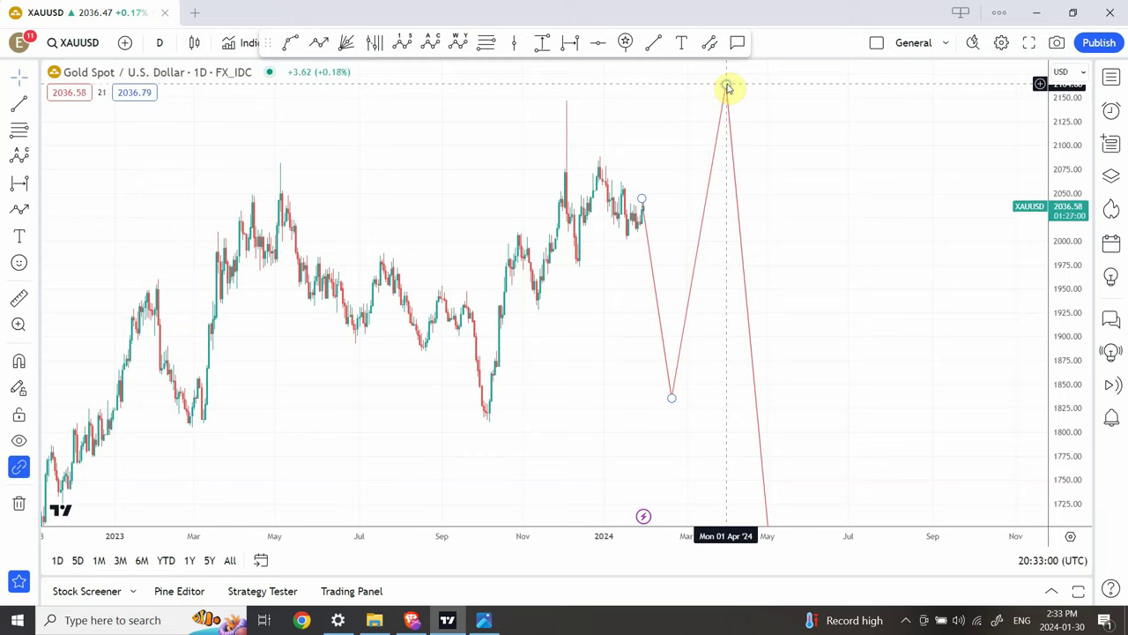
Shift the path's peak earlier to 25 Mar and nudge its lower point down
left_click_drag(726, 85, 716, 85)
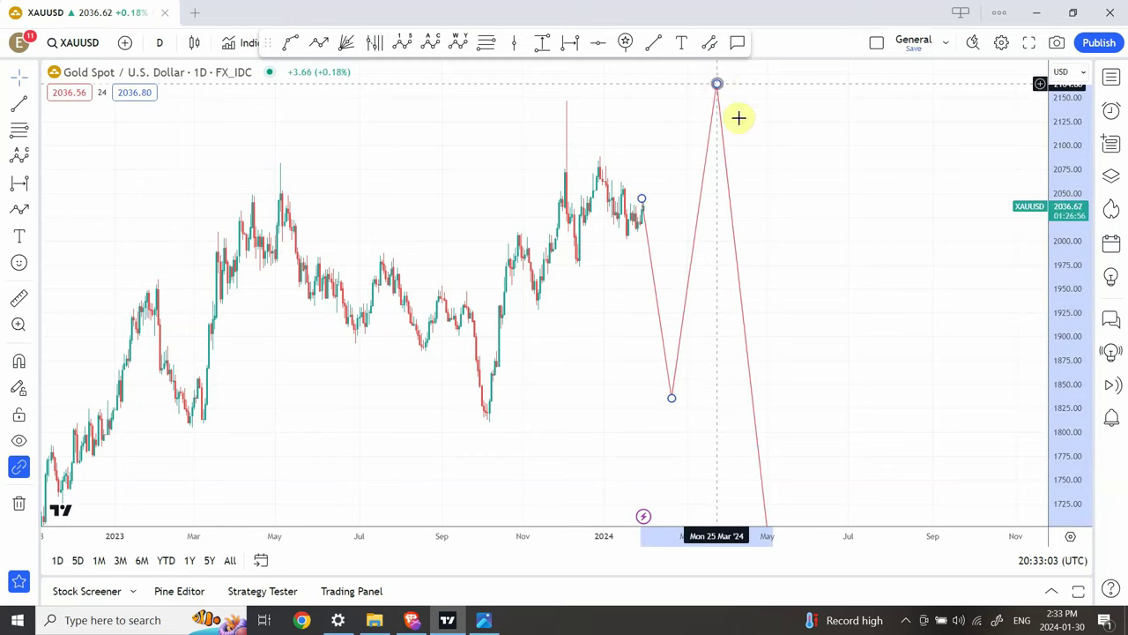
left_click(781, 174)
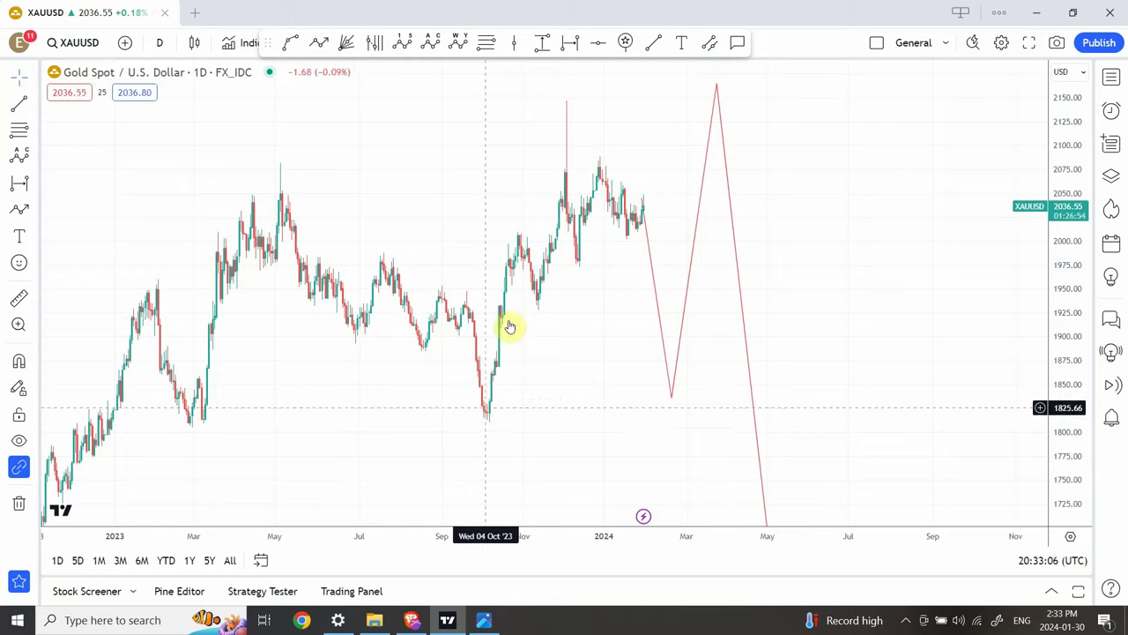
left_click_drag(666, 392, 672, 398)
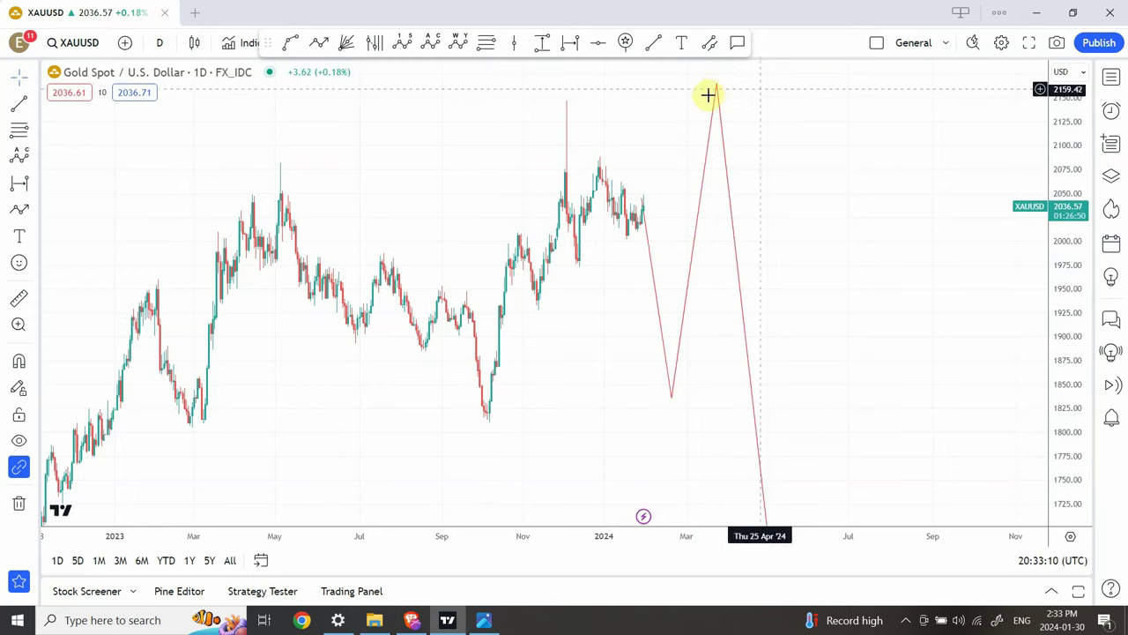
left_click(572, 116)
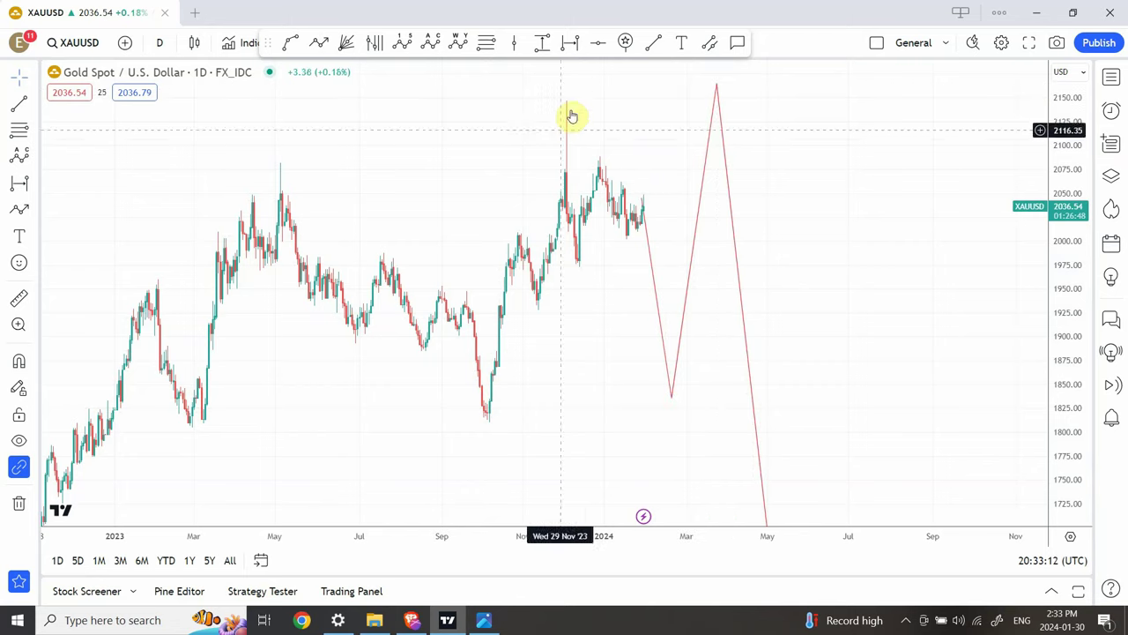
left_click(669, 397)
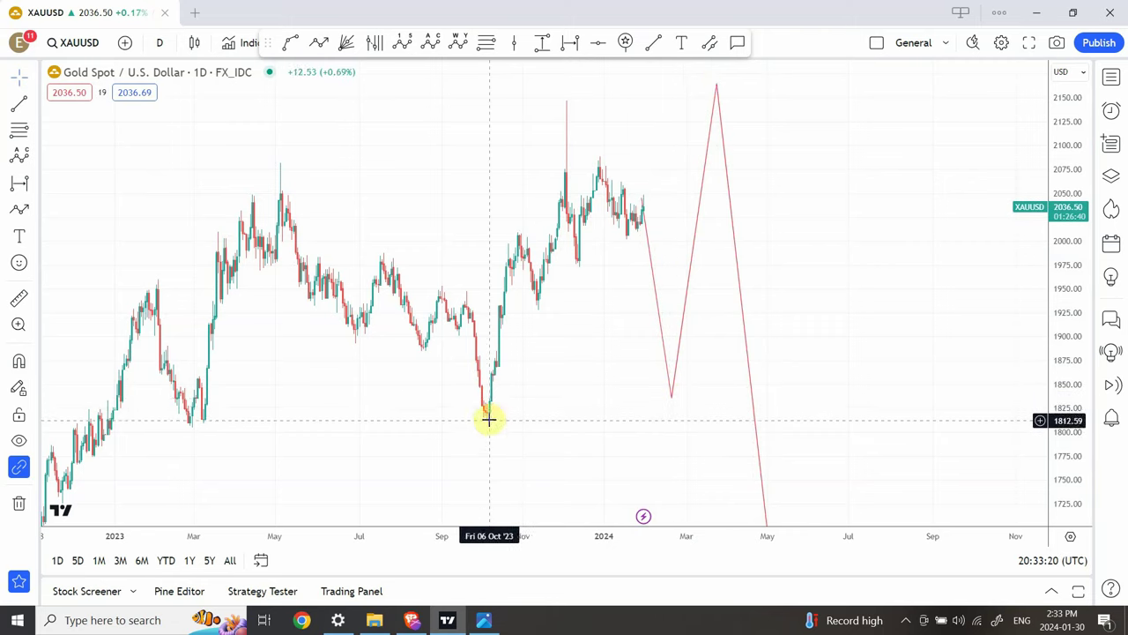
left_click(572, 113)
left_click(673, 396)
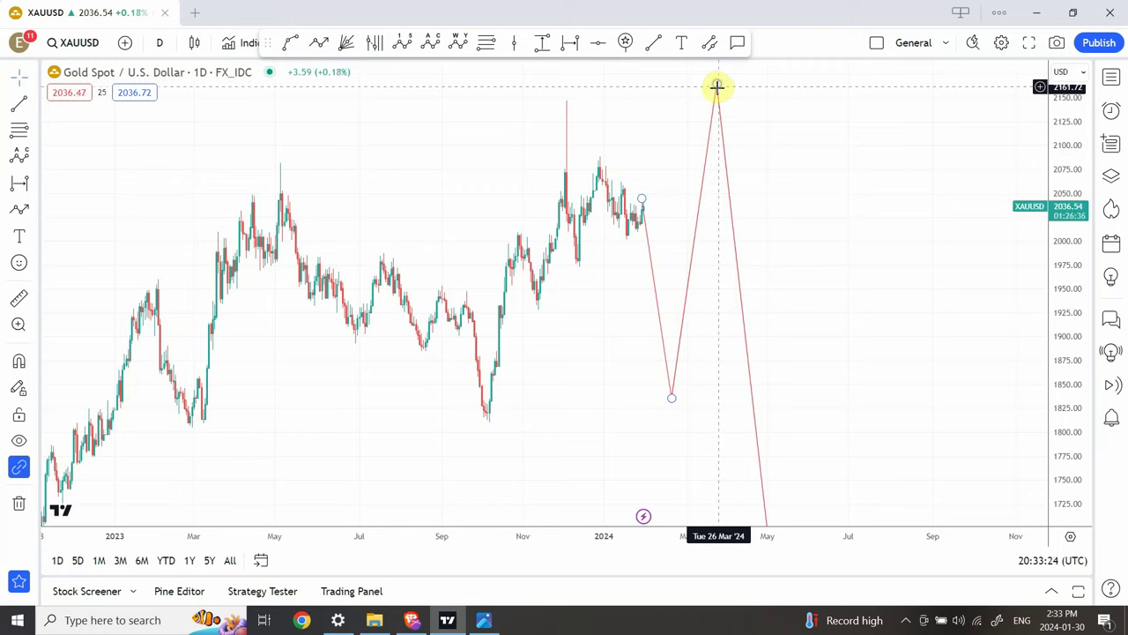
left_click(484, 426)
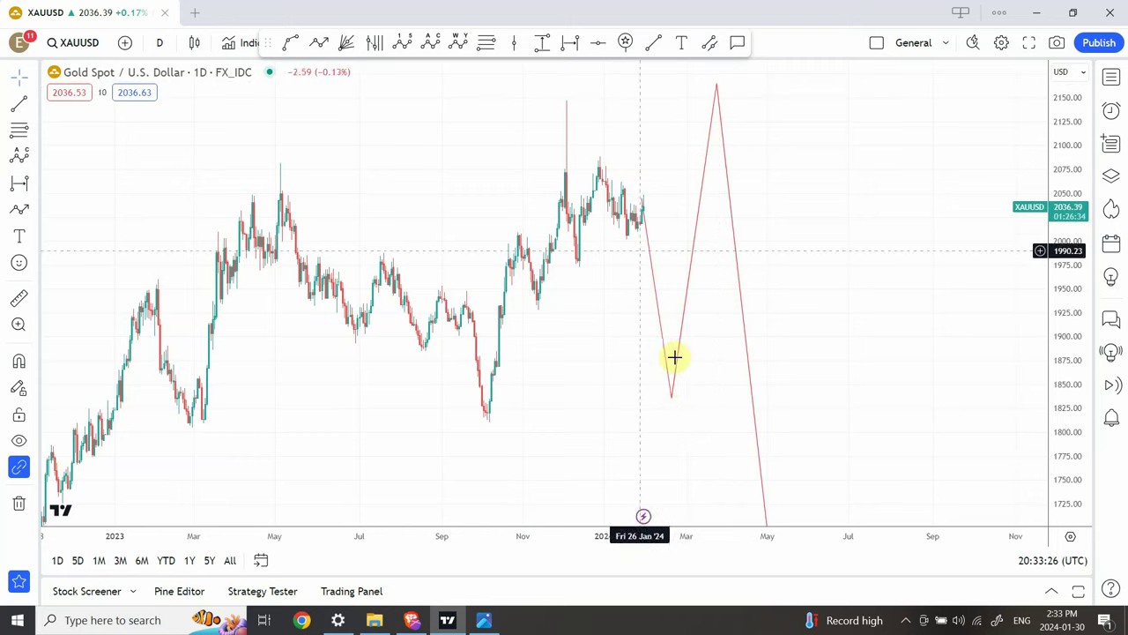
left_click(673, 399)
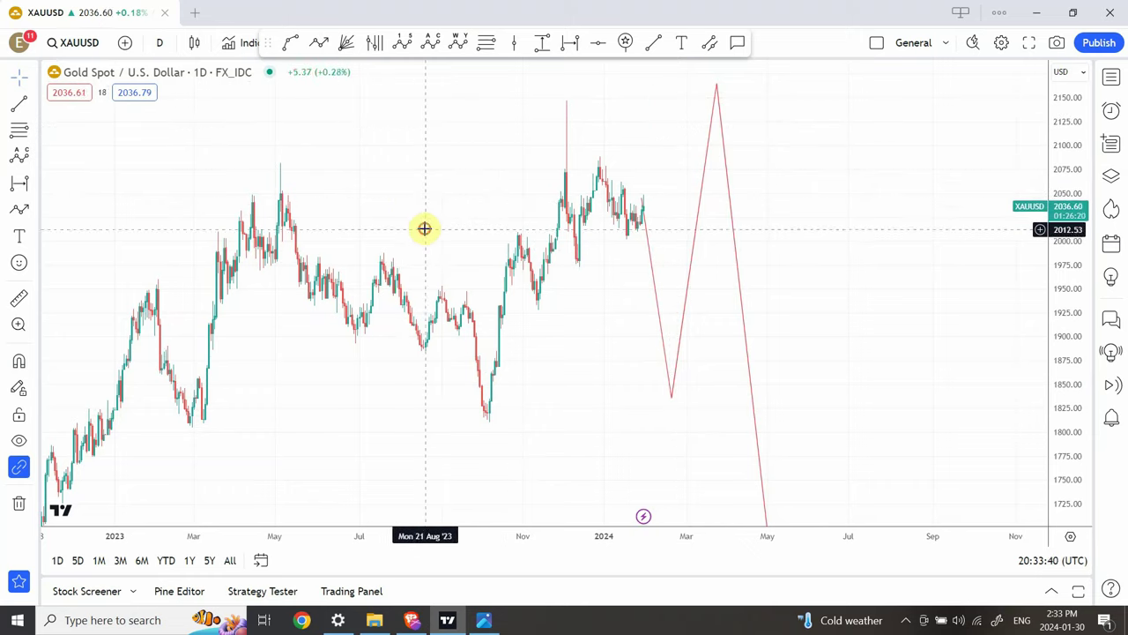
Move the red path's starting point just right of the latest gold candles
left_click_drag(423, 229, 457, 205)
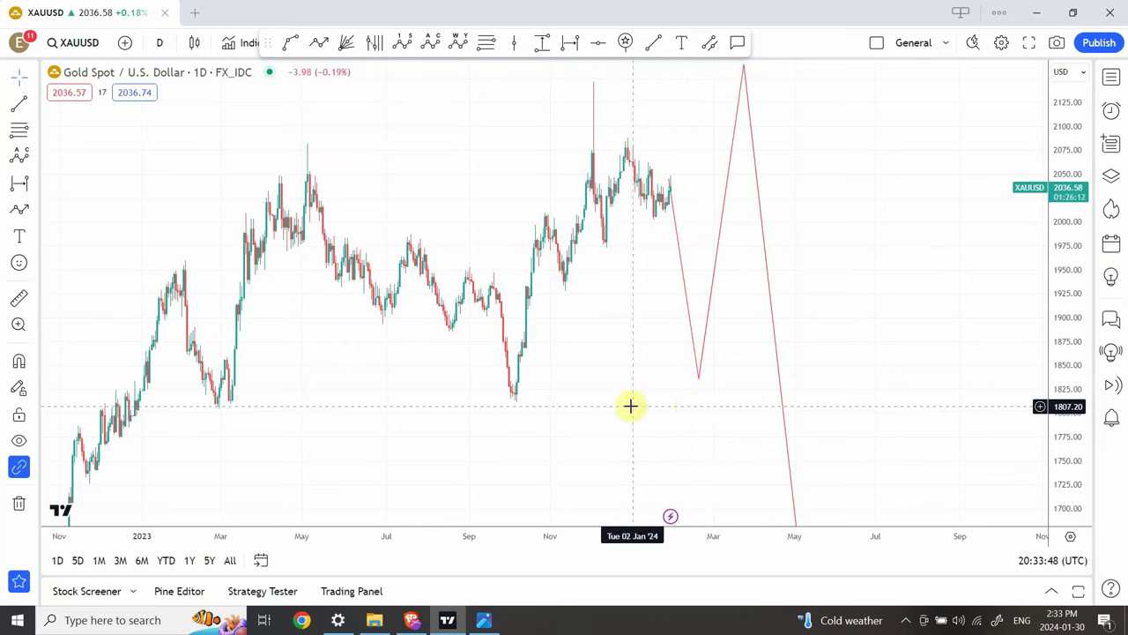
left_click(746, 88)
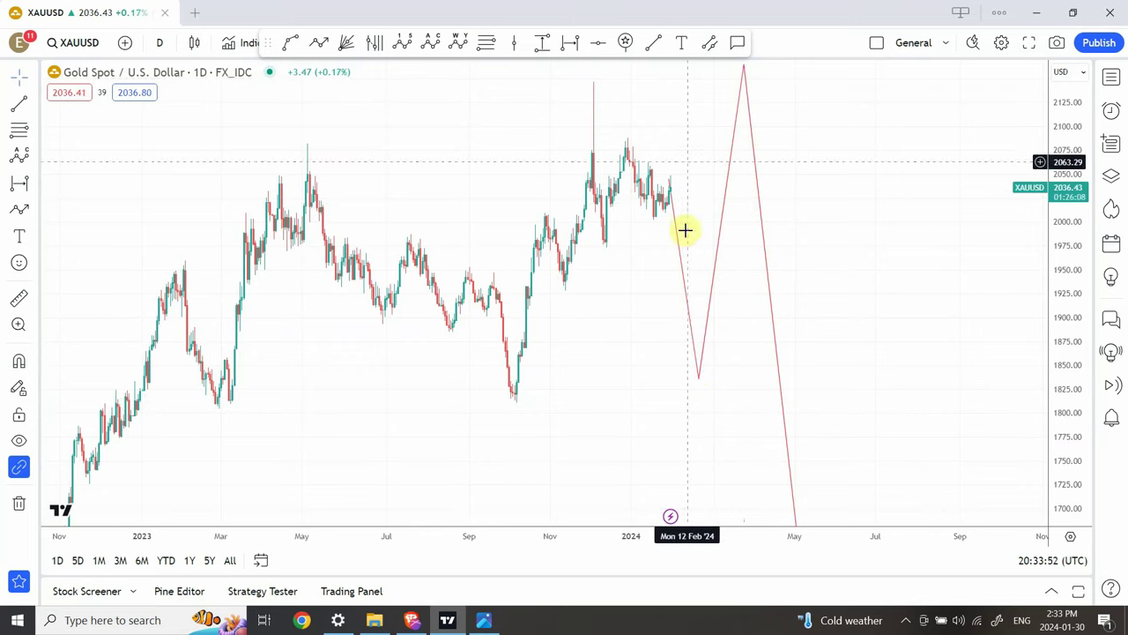
left_click(676, 189)
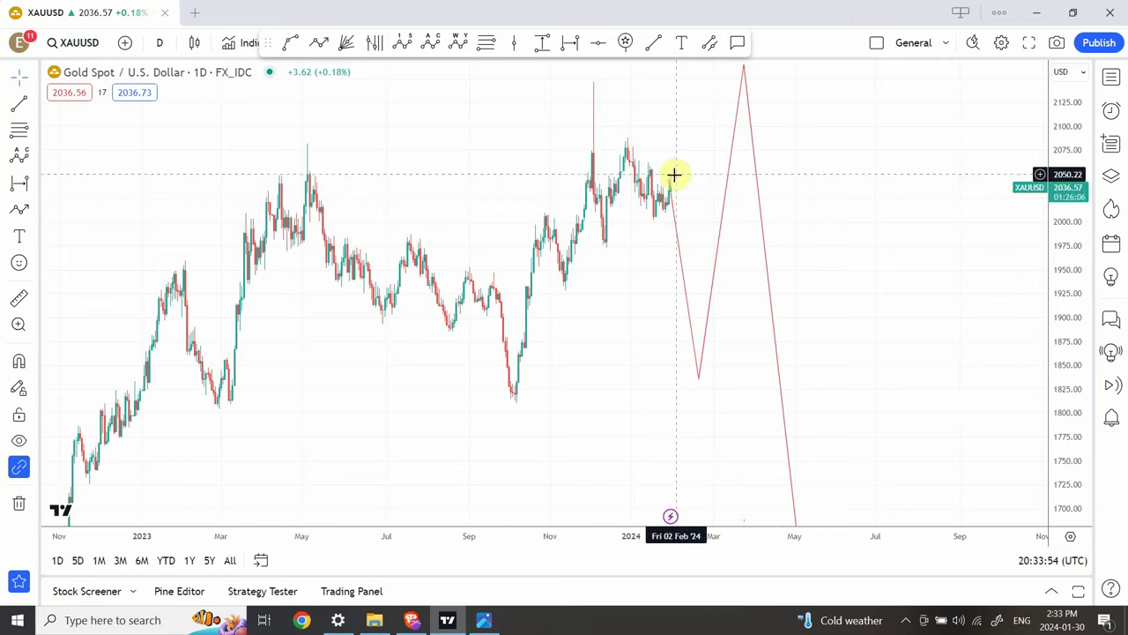
left_click_drag(675, 183, 685, 182)
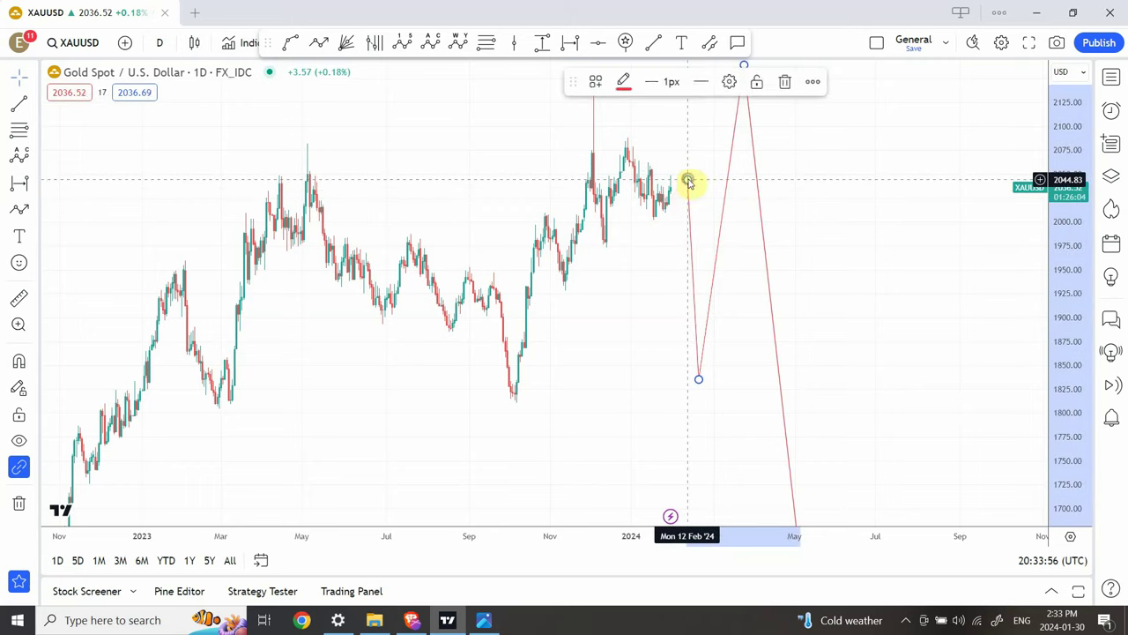
left_click(655, 269)
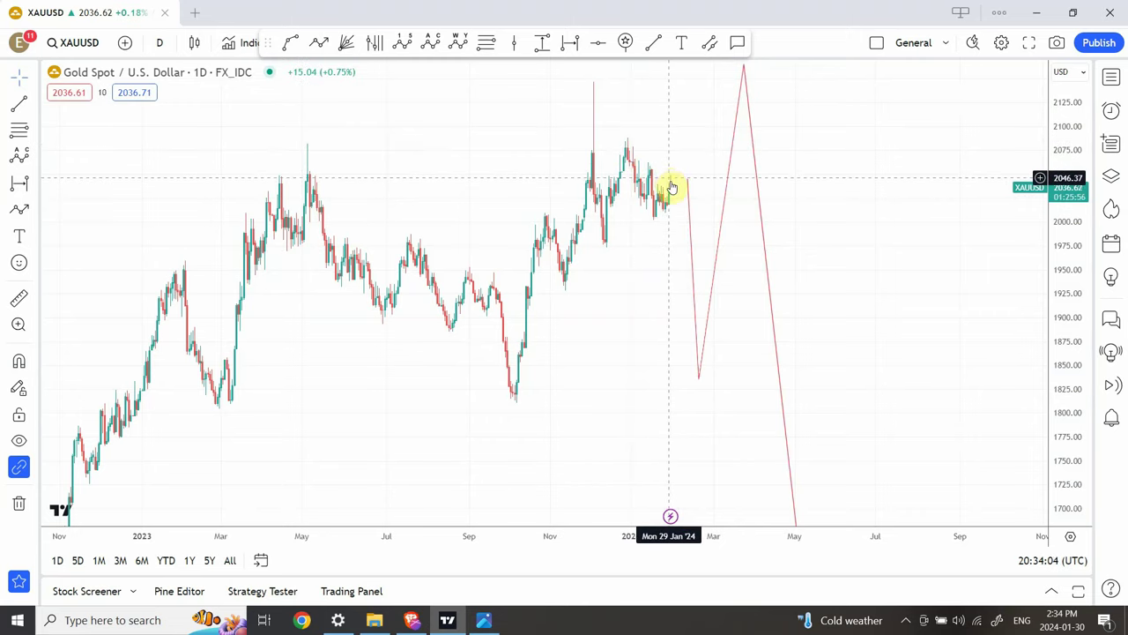
left_click(701, 335)
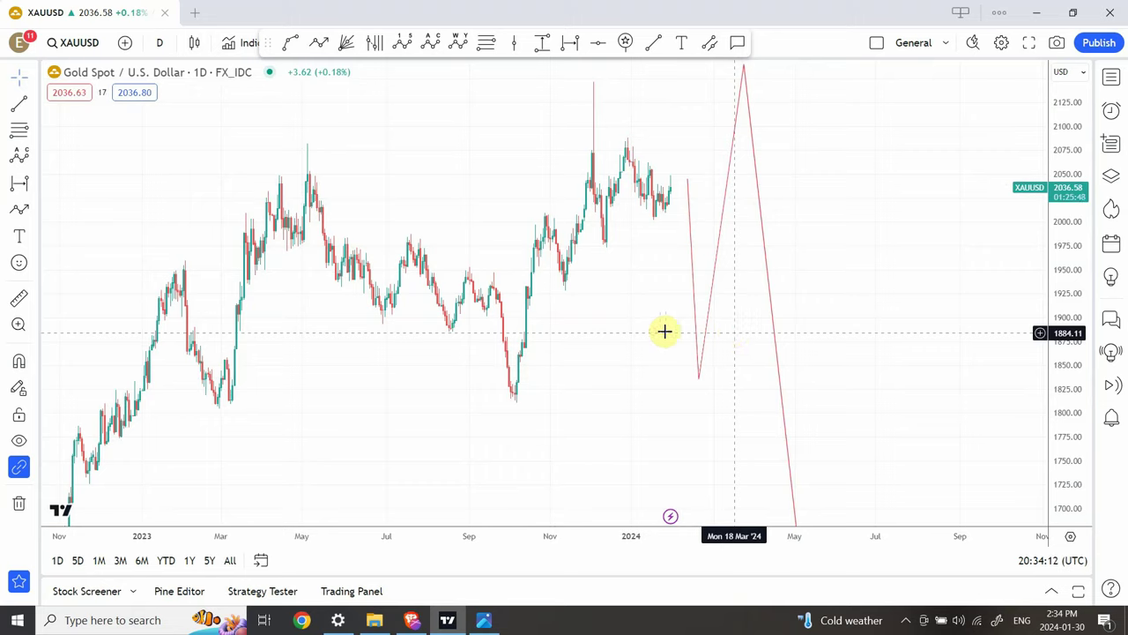
left_click_drag(663, 332, 670, 331)
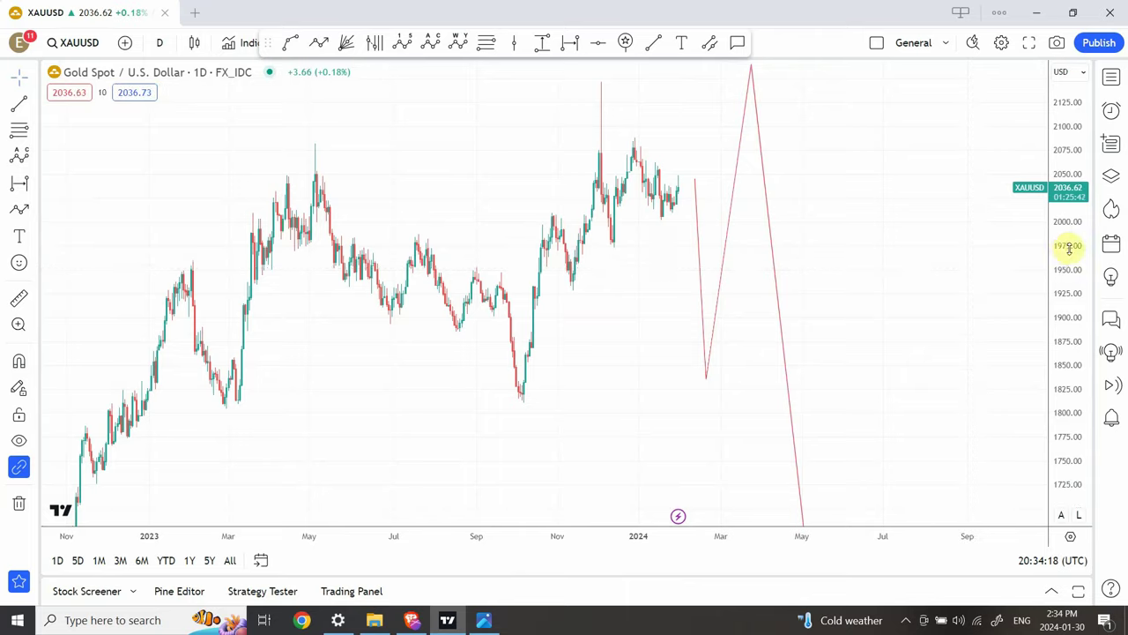
Compress the price scale and zoom out to show gold's price history back to 2021
left_click_drag(1068, 247, 1052, 353)
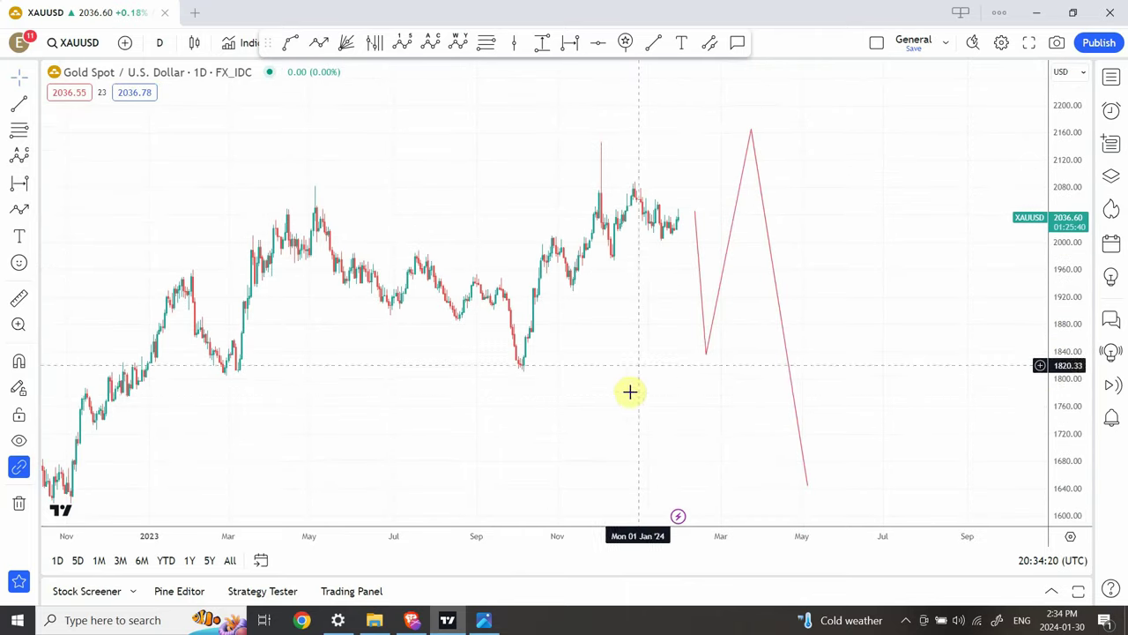
mouse_move(650, 349)
left_mouse_down()
mouse_move(682, 303)
mouse_move(678, 347)
left_mouse_up()
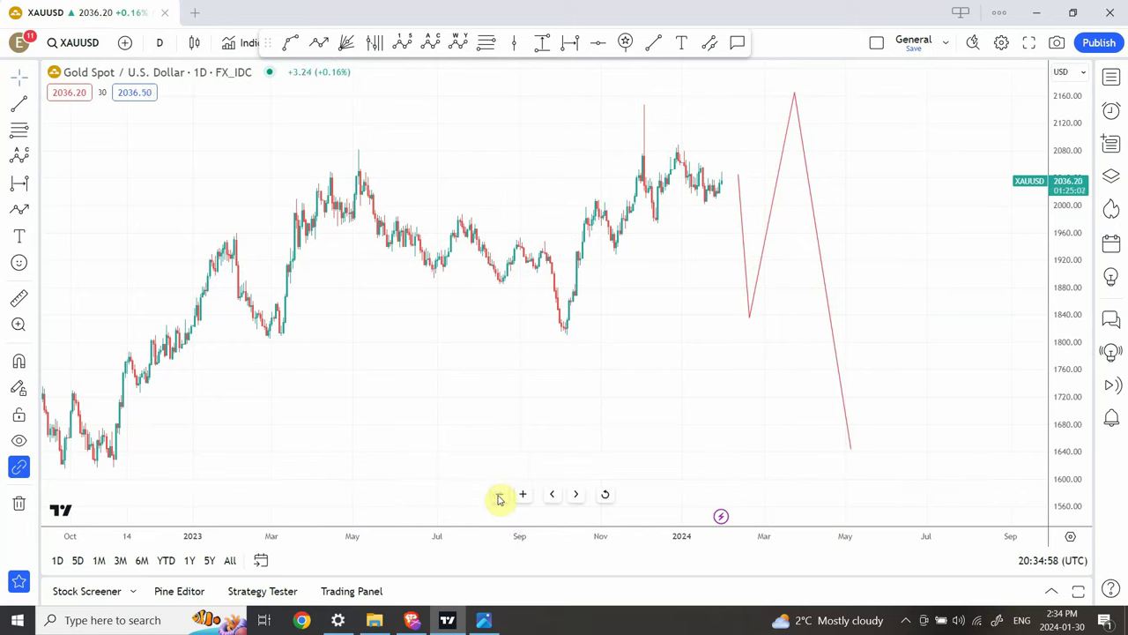
left_click(498, 495)
left_click(498, 494)
left_click(498, 495)
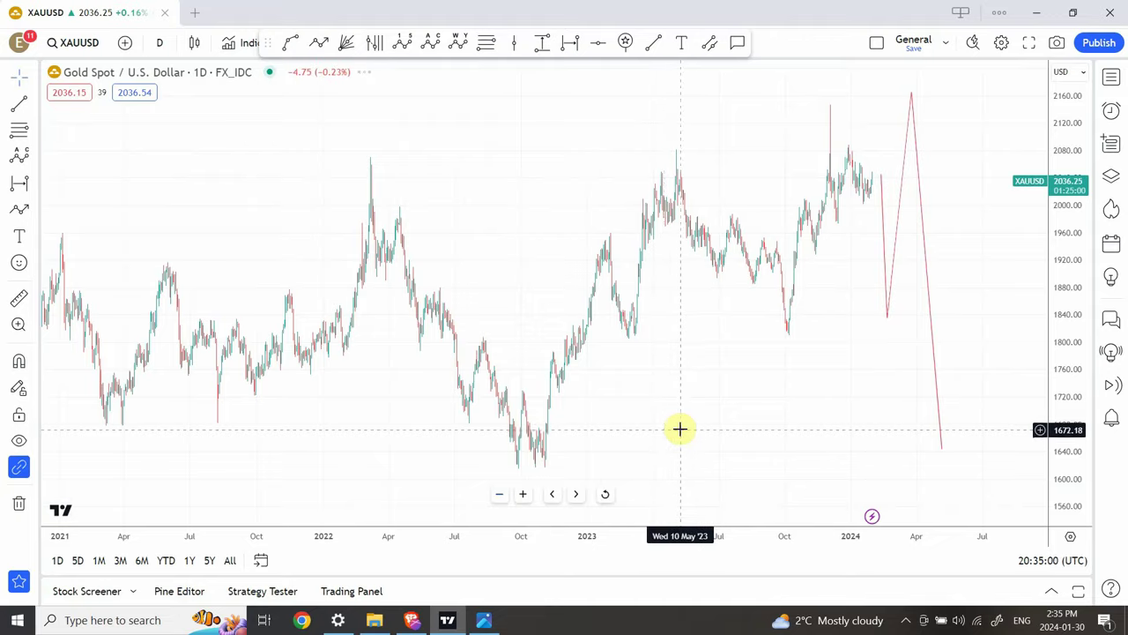
left_click_drag(682, 388, 690, 344)
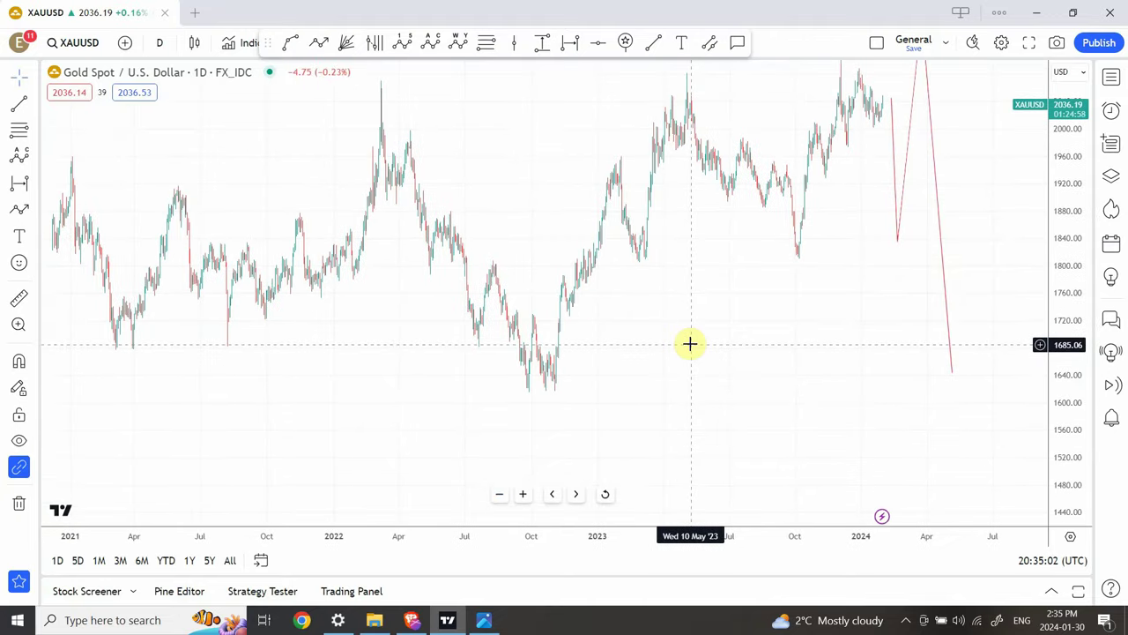
Show the DJI 1987 August image with its '-40 % drop in 9 weeks' mark in Photos
left_click(491, 623)
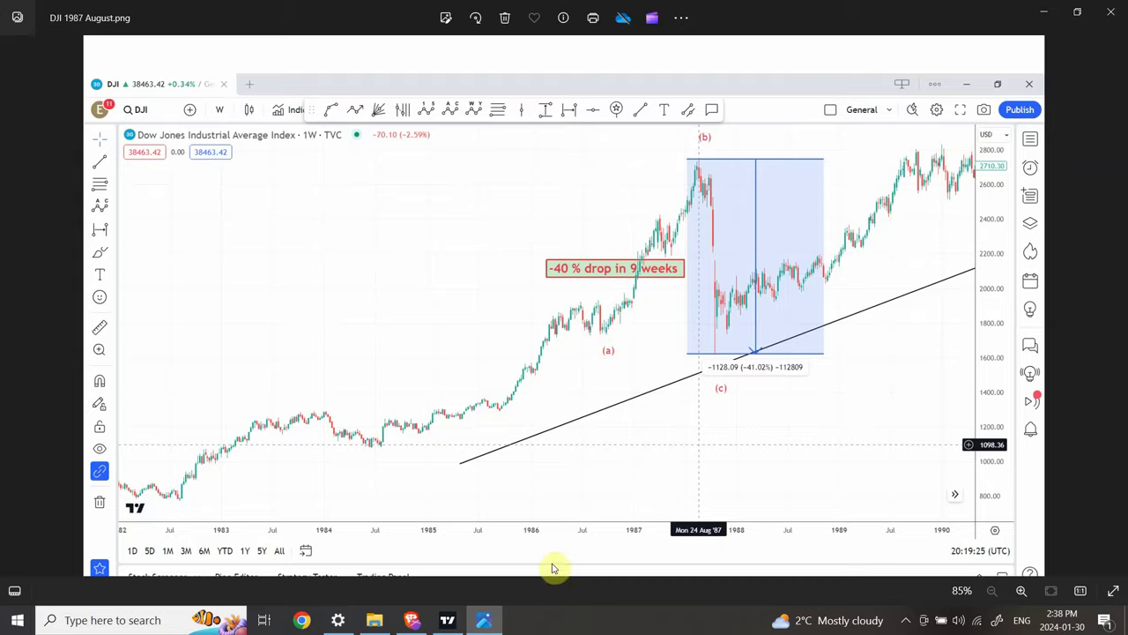
Return to the gold chart, zoomed out to reveal the August 2024 callout and 1268 line
left_click(450, 622)
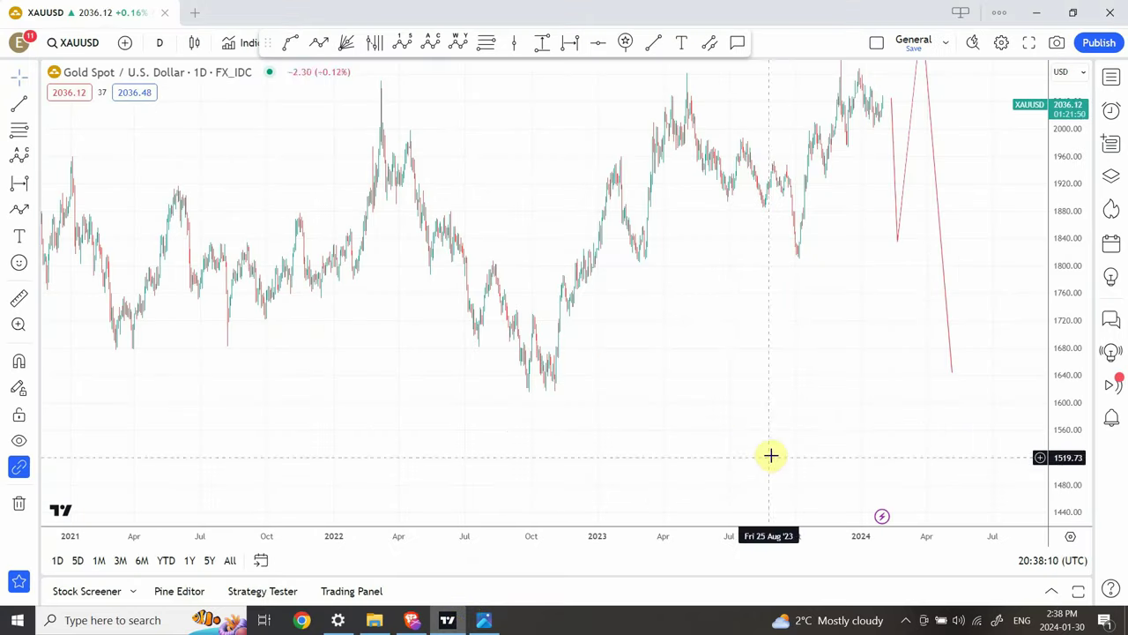
mouse_move(549, 464)
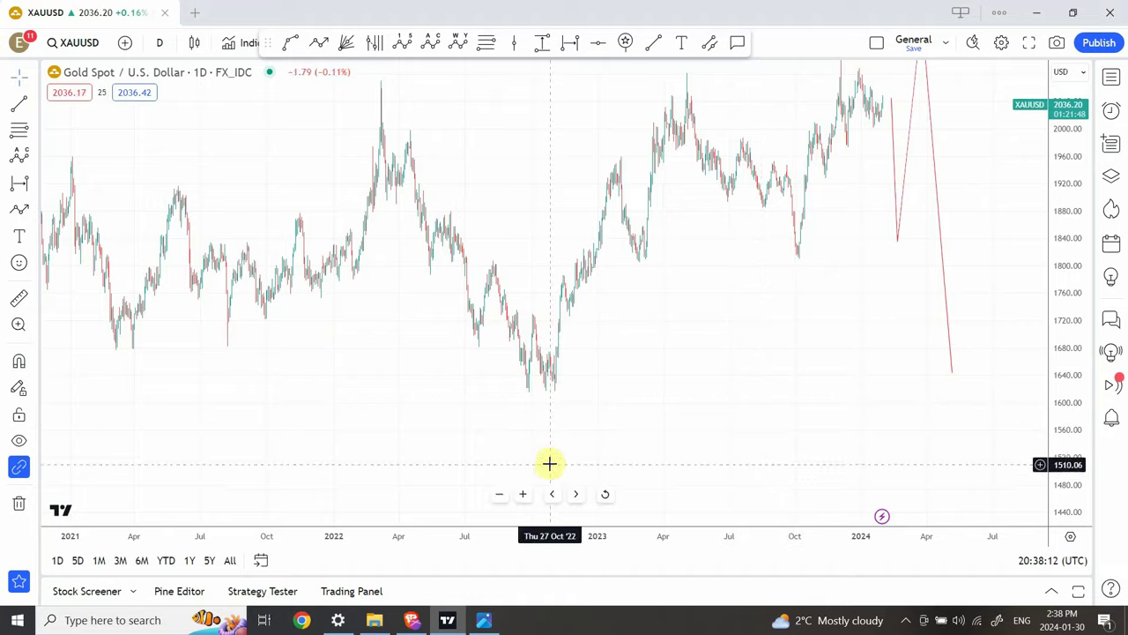
left_click(500, 496)
left_click(500, 496)
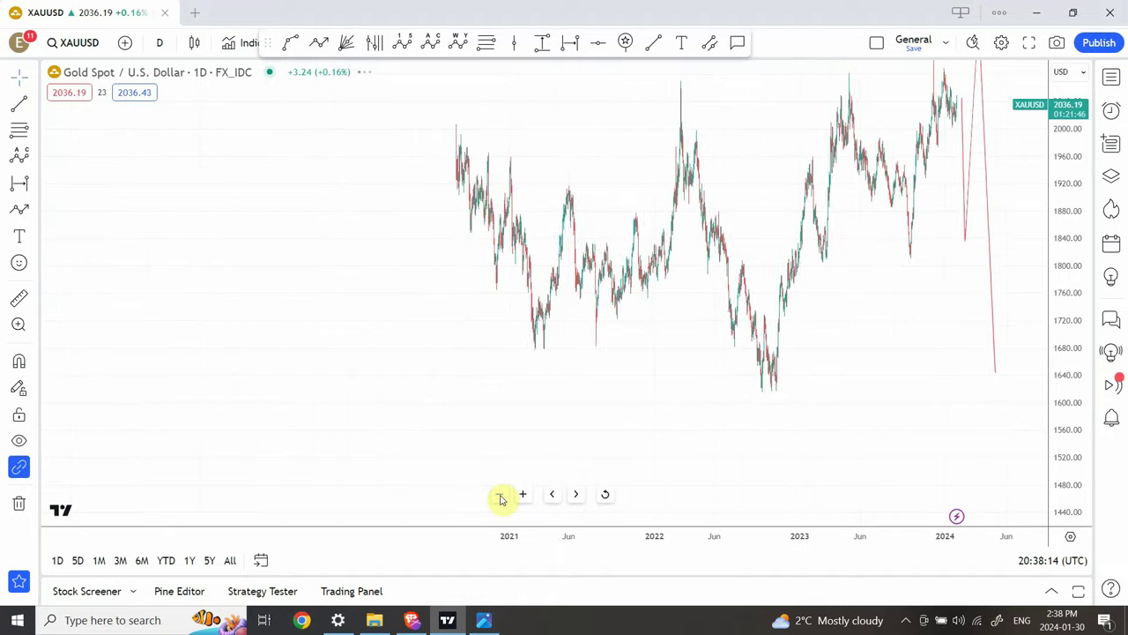
left_click(500, 496)
left_click_drag(746, 393, 584, 330)
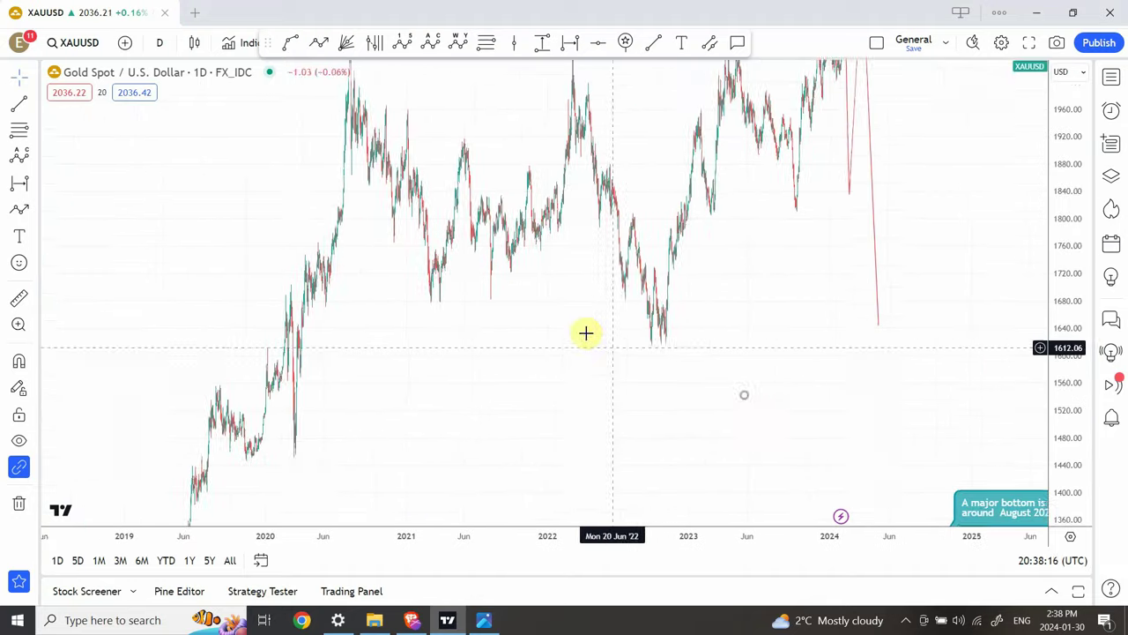
left_click_drag(1075, 221, 1040, 420)
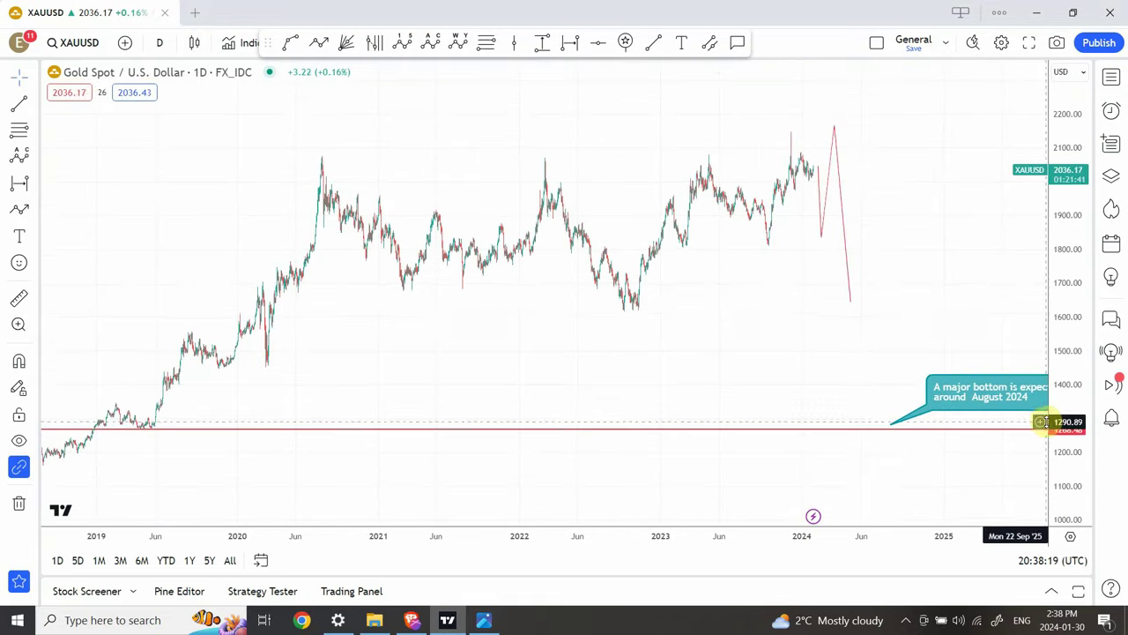
Drag the red path's final point down onto the 1268.48 support line
left_click(852, 304)
left_click_drag(851, 304, 873, 429)
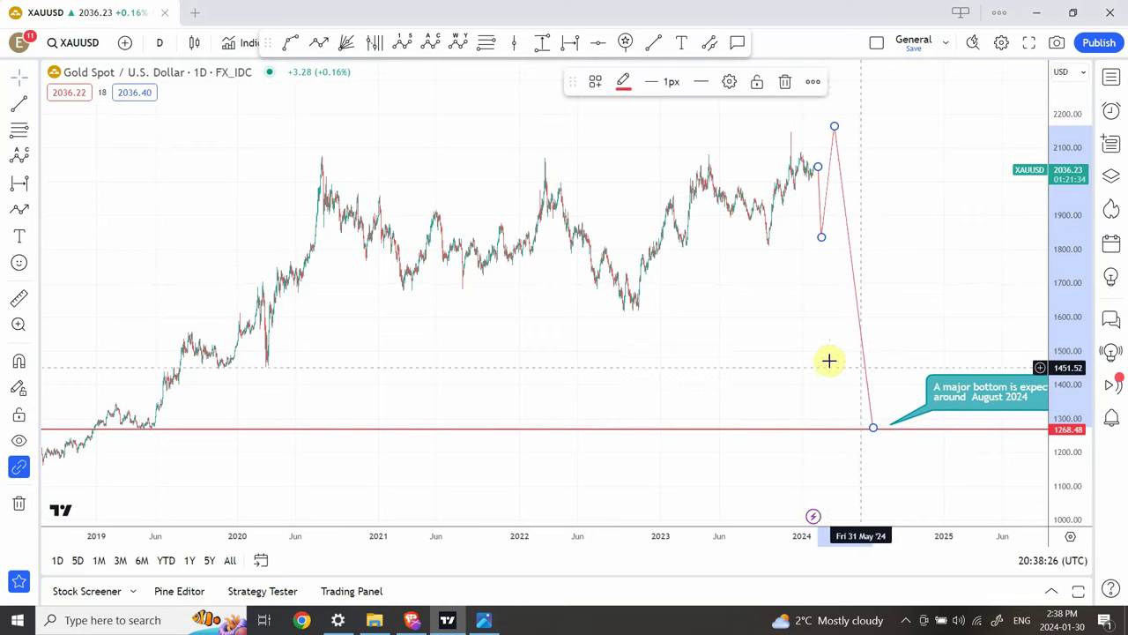
left_click(829, 359)
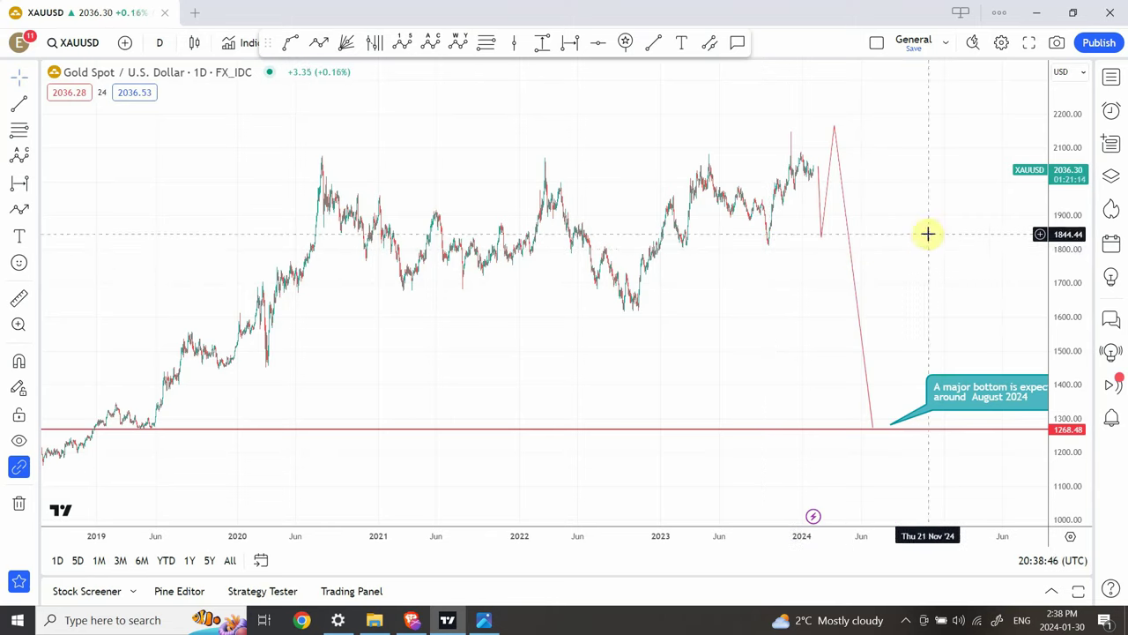
Place Elliott (0)(a)(b)(c) points at the May 2023 high, October 2023 low, projected peak and bottom
left_click(432, 48)
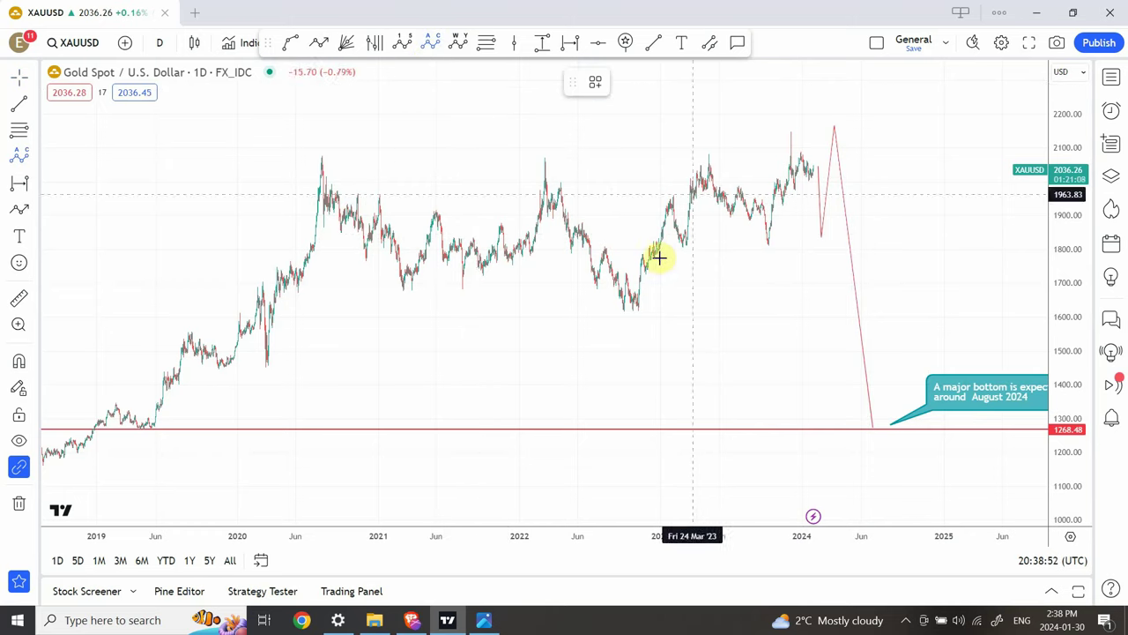
left_click(709, 142)
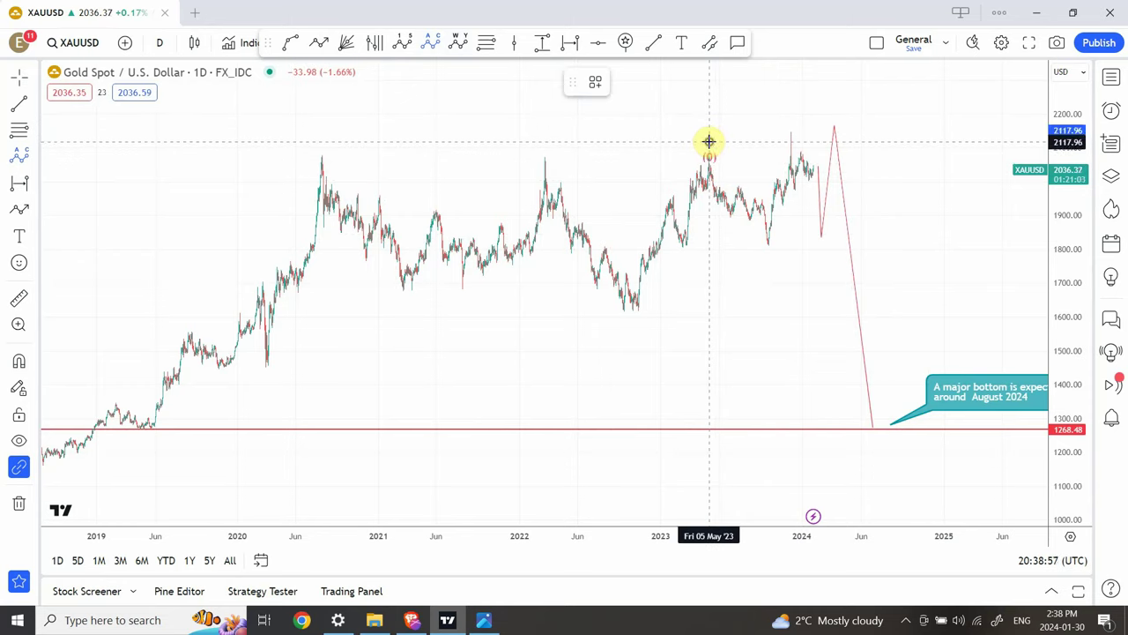
left_click(767, 256)
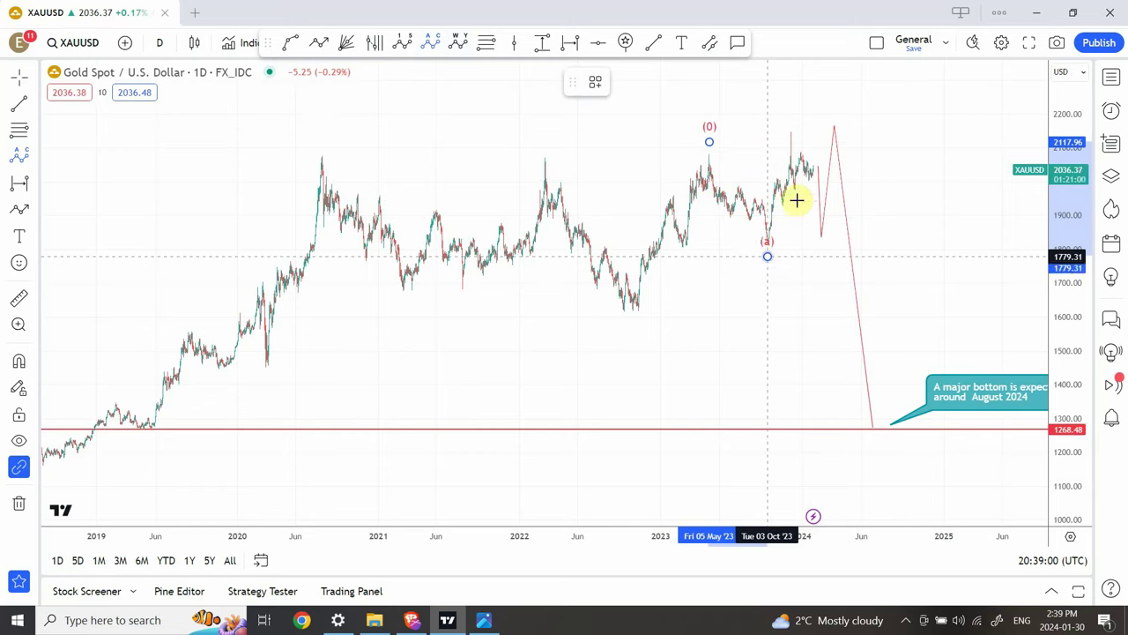
left_click(836, 114)
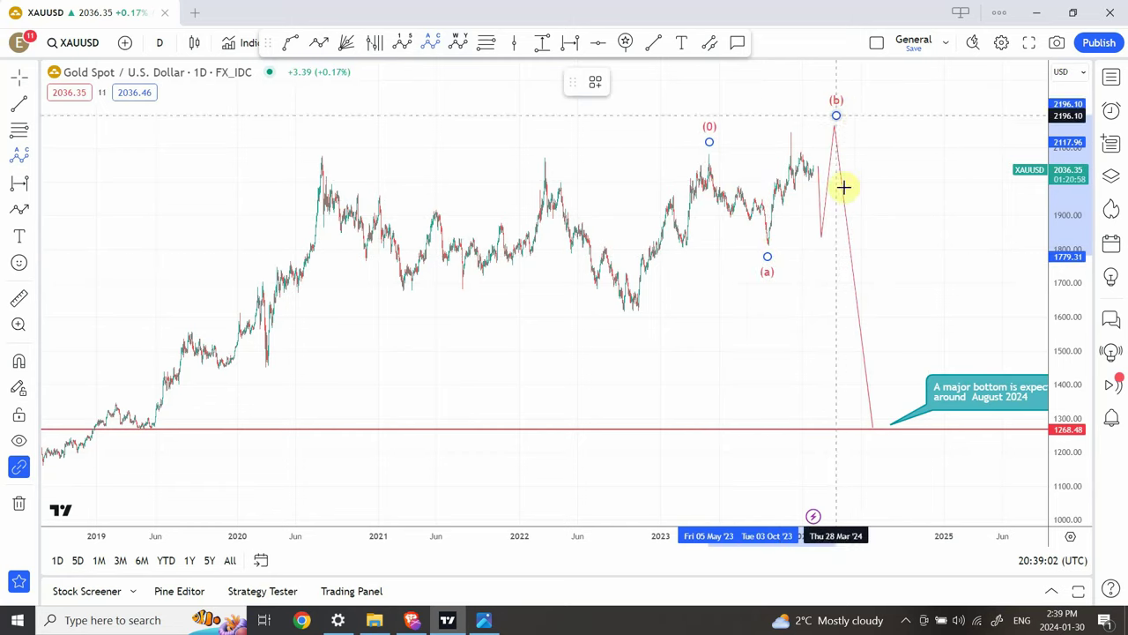
left_click(872, 439)
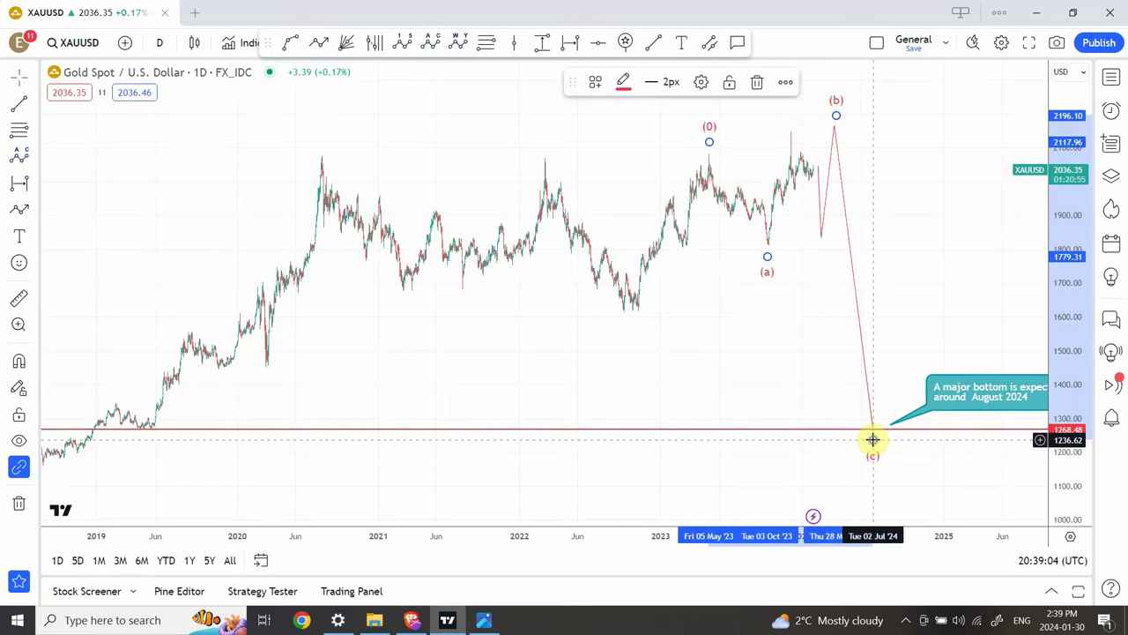
left_click(843, 401)
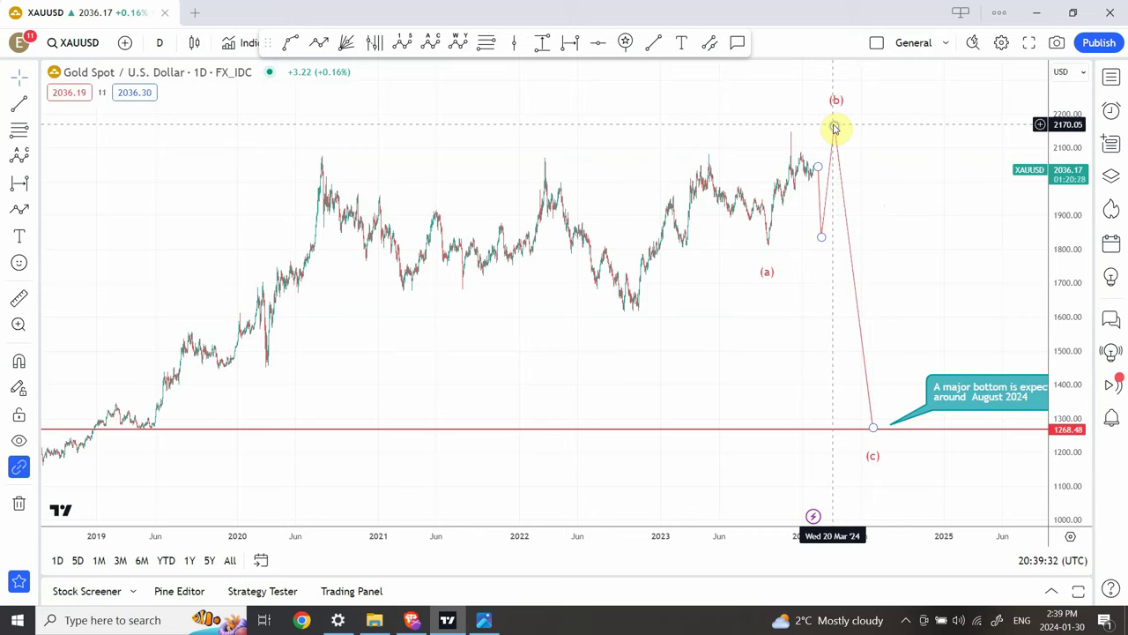
left_click(862, 132)
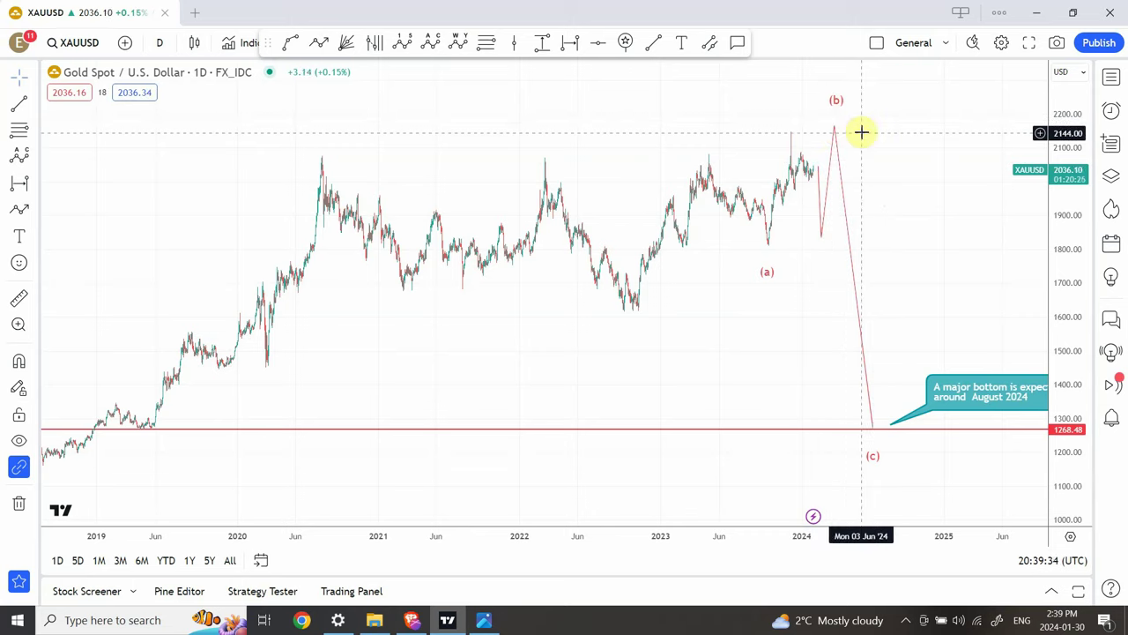
left_click(837, 128)
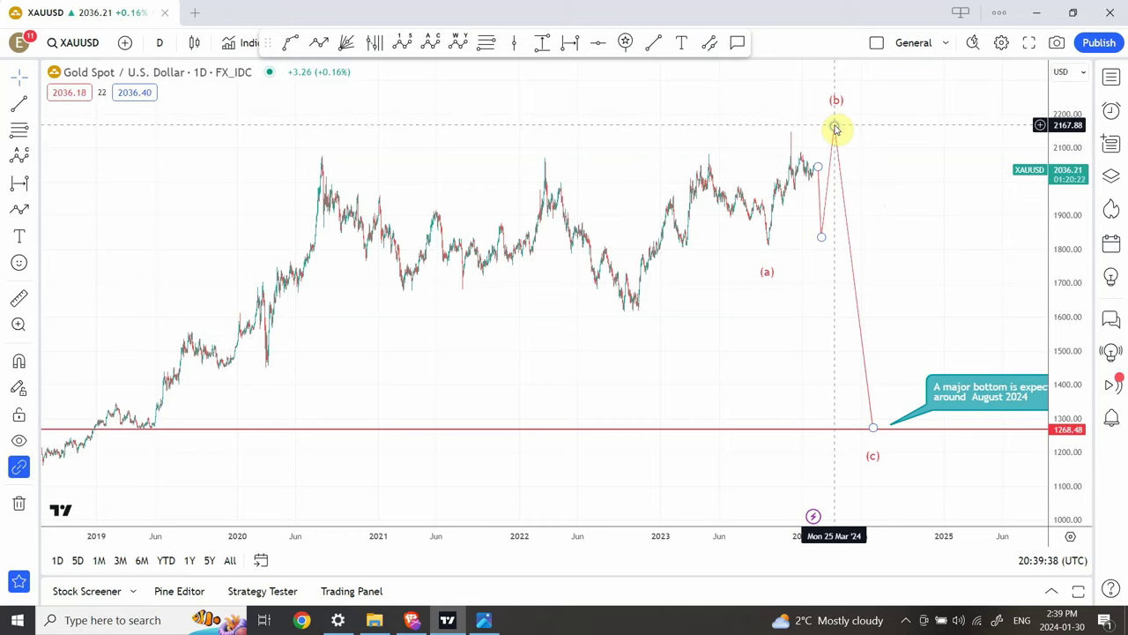
left_click(873, 440)
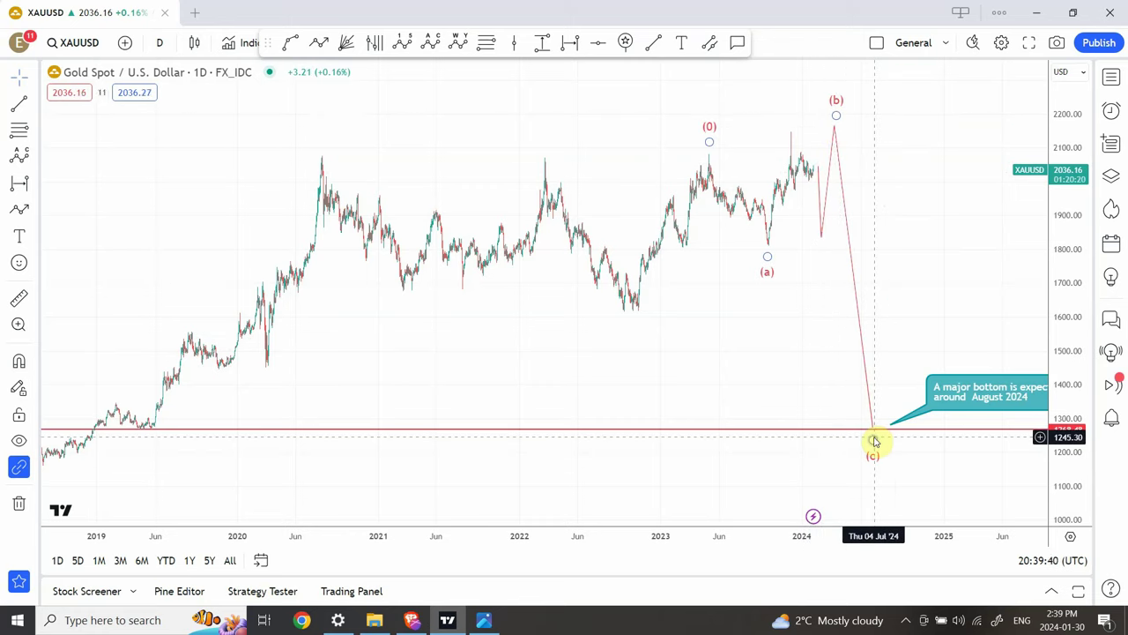
left_click(874, 460)
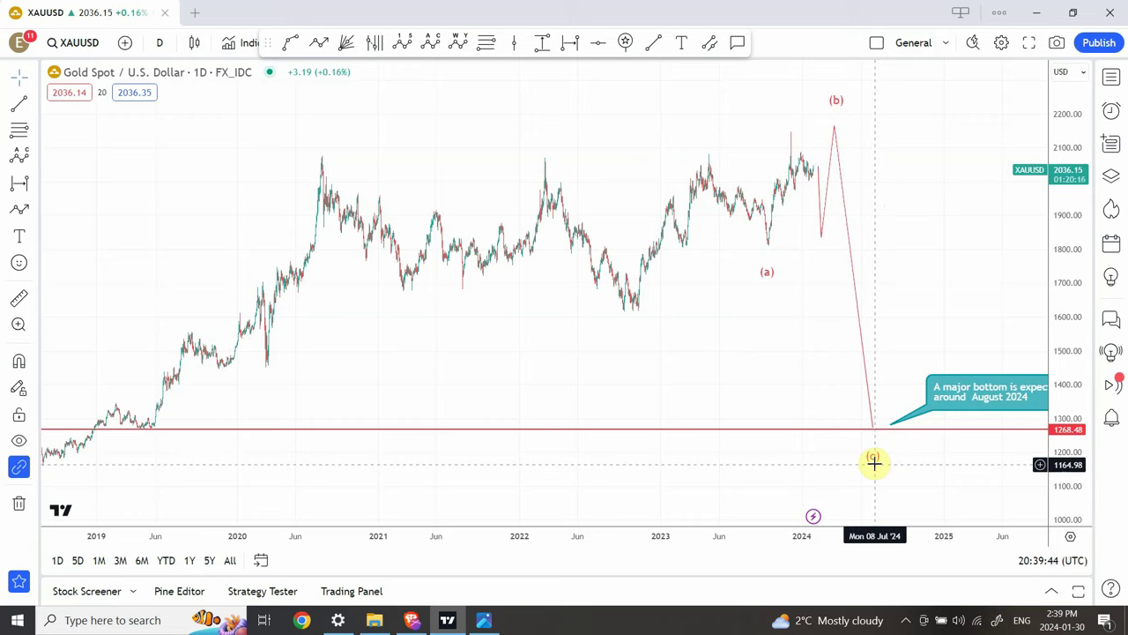
left_click(874, 430)
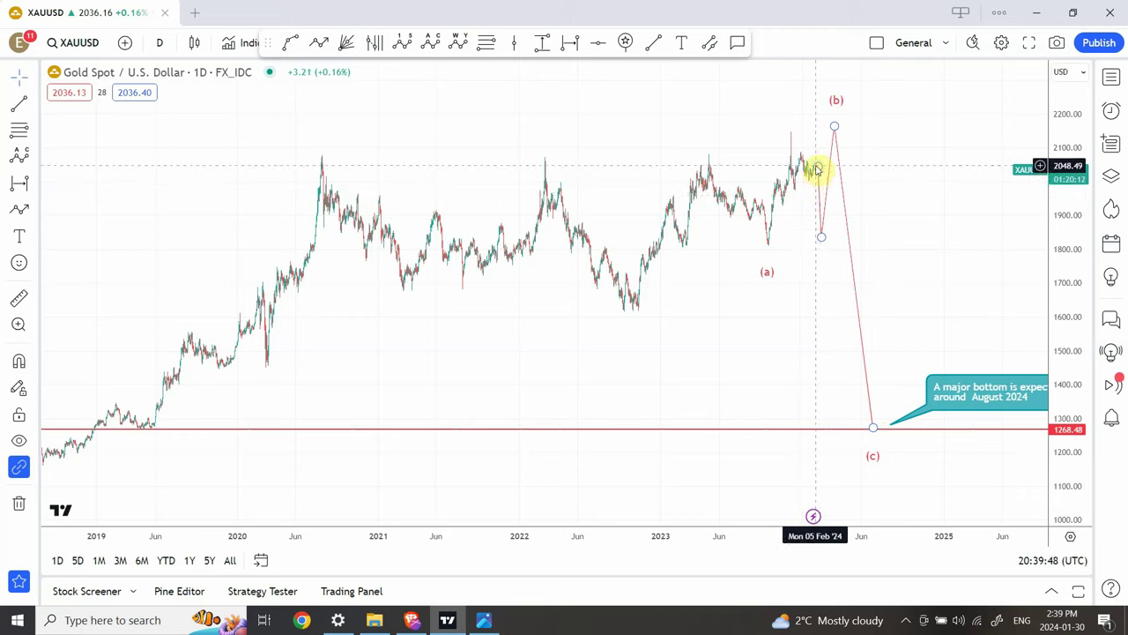
left_click(831, 257)
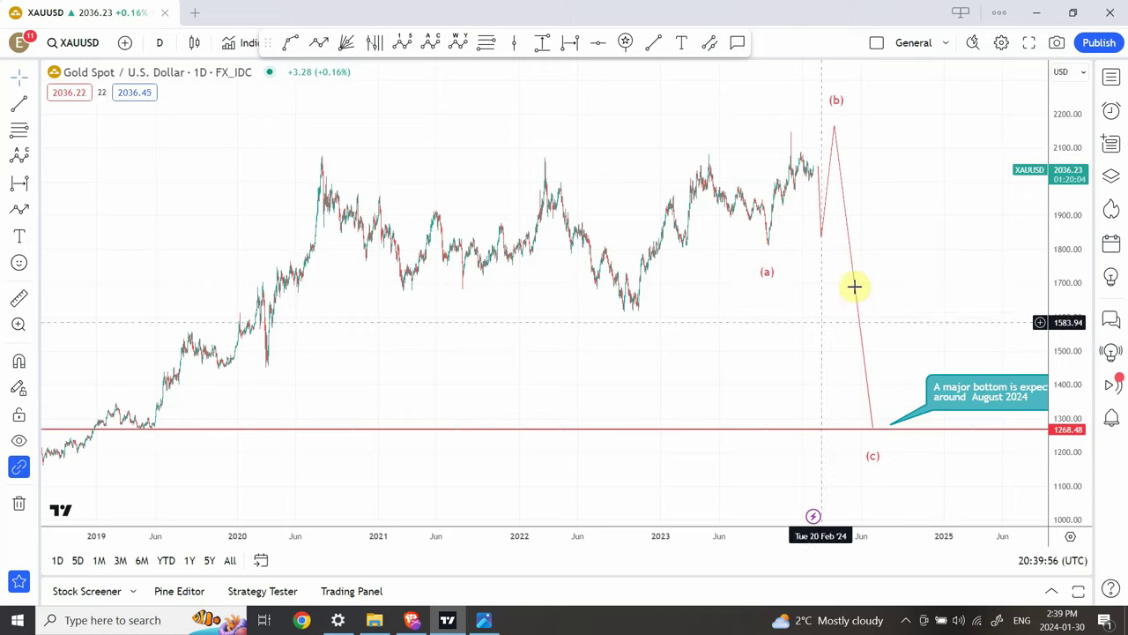
left_click(820, 185)
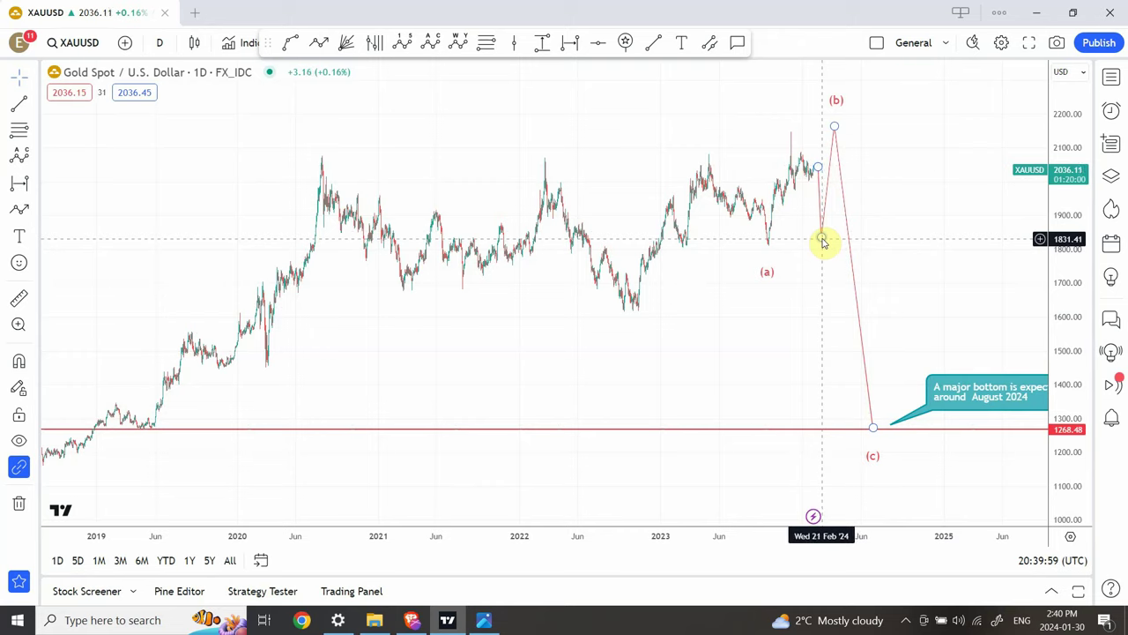
left_click(770, 243)
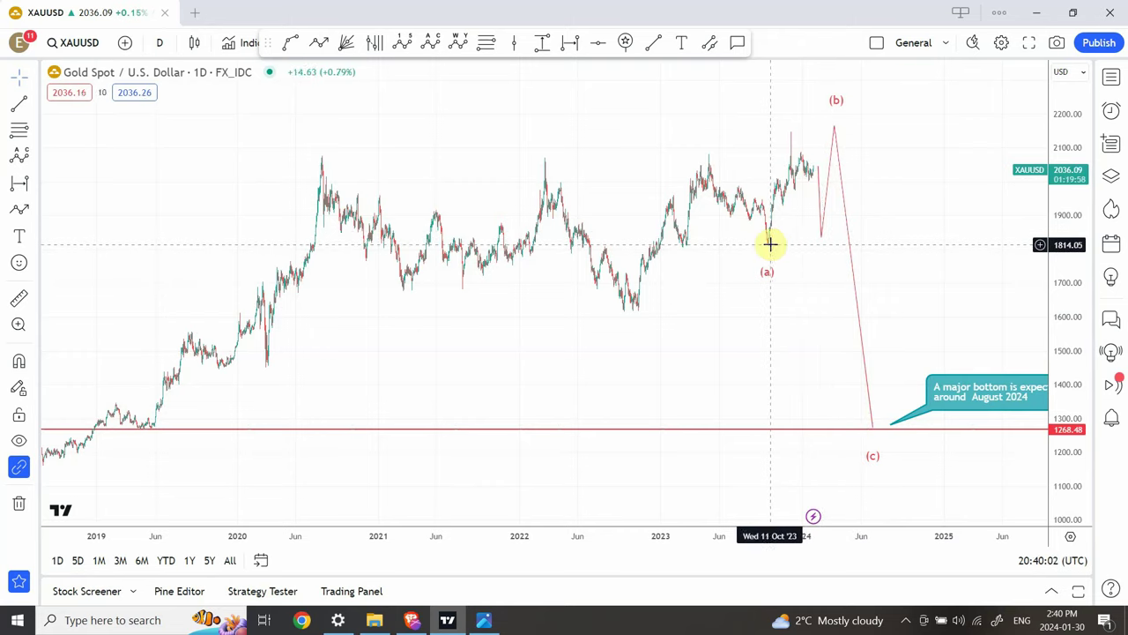
left_click(824, 239)
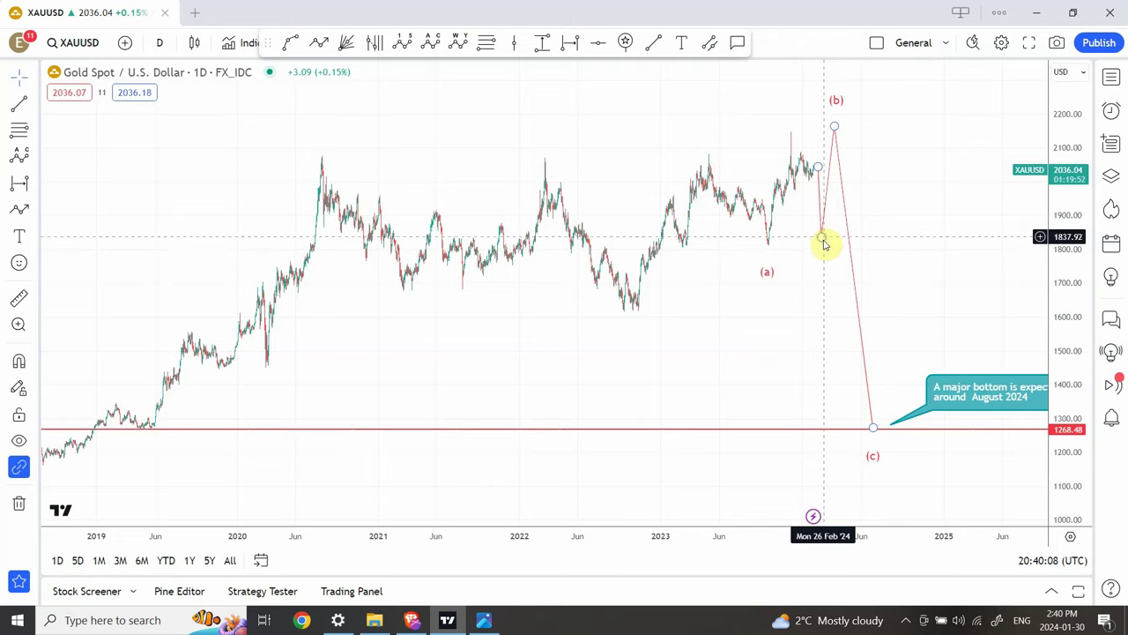
left_click(822, 264)
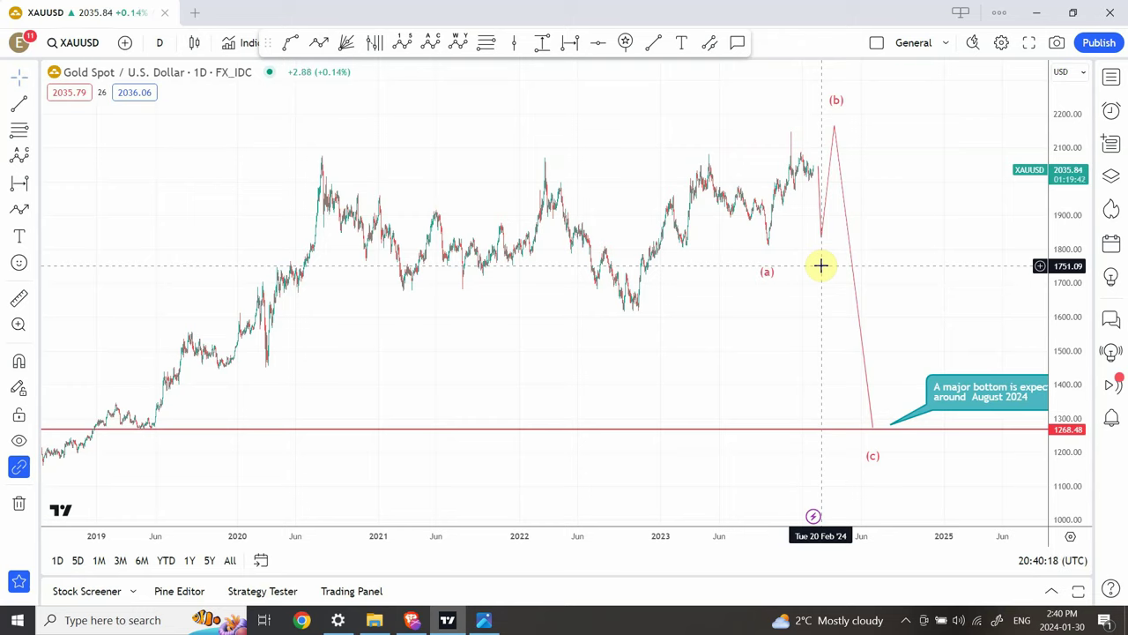
left_click(818, 169)
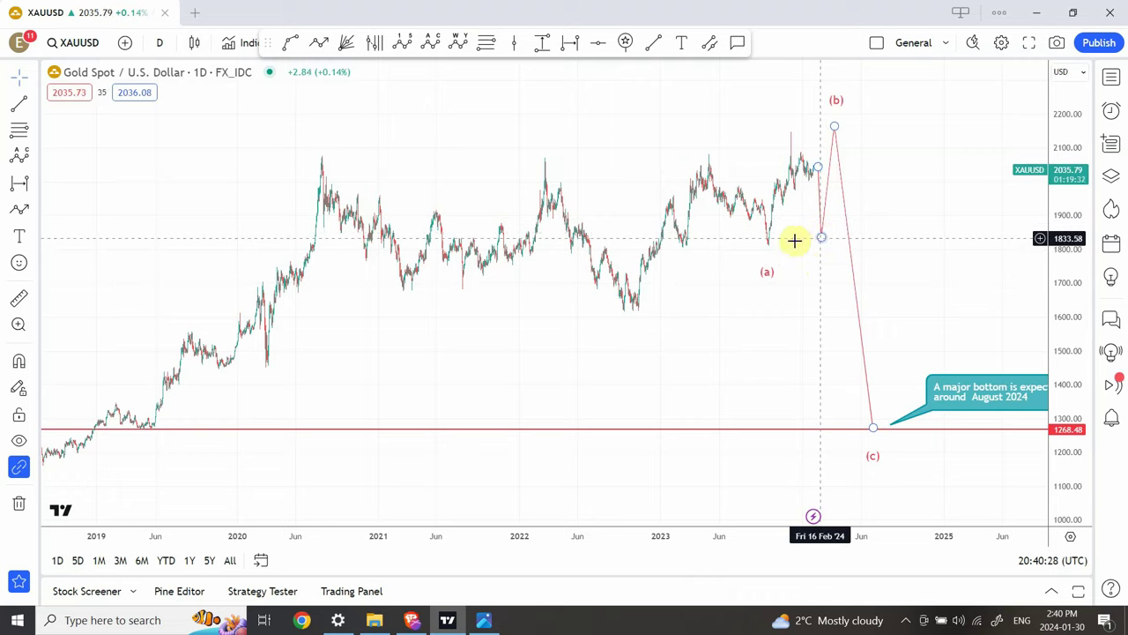
left_click(769, 250)
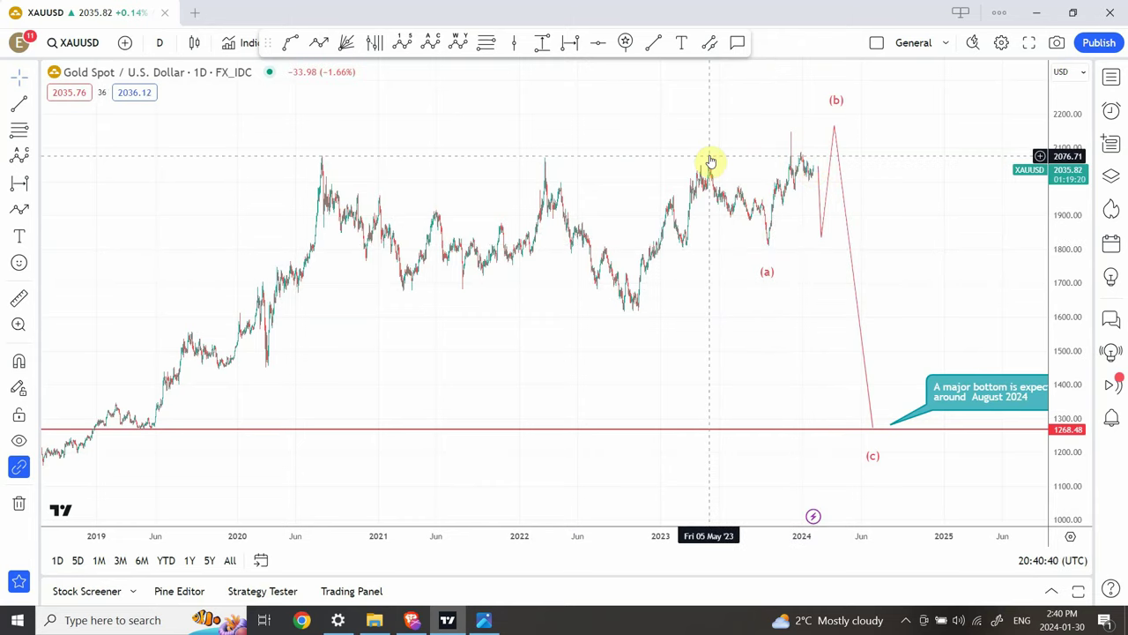
Switch the gold chart to the 1-week interval and zoom in twice toward recent years
left_click(161, 46)
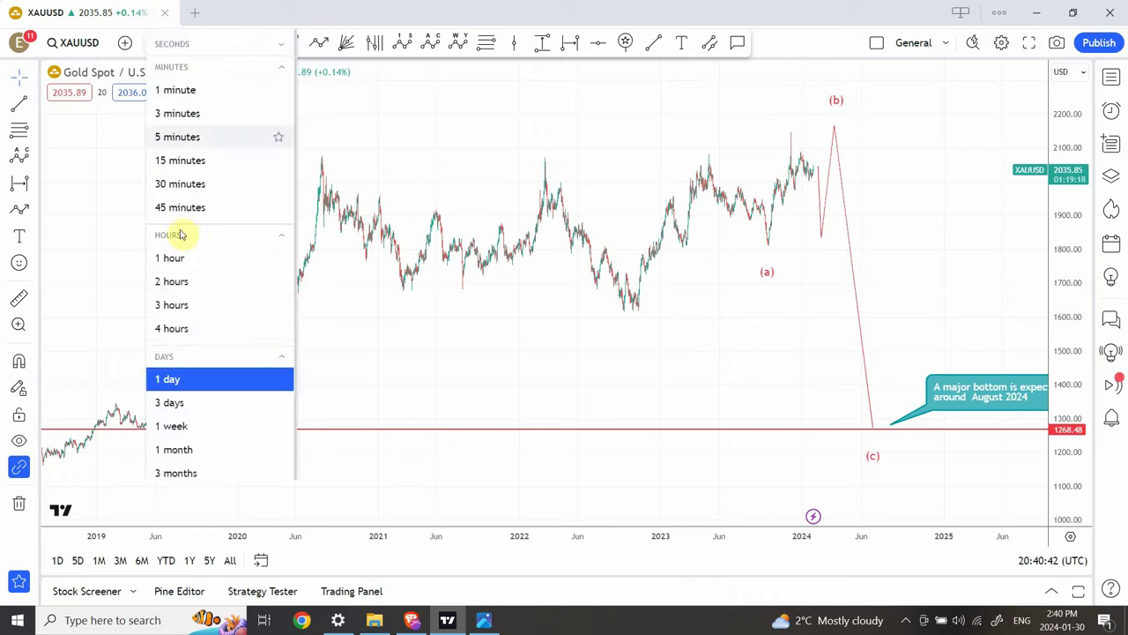
left_click(171, 426)
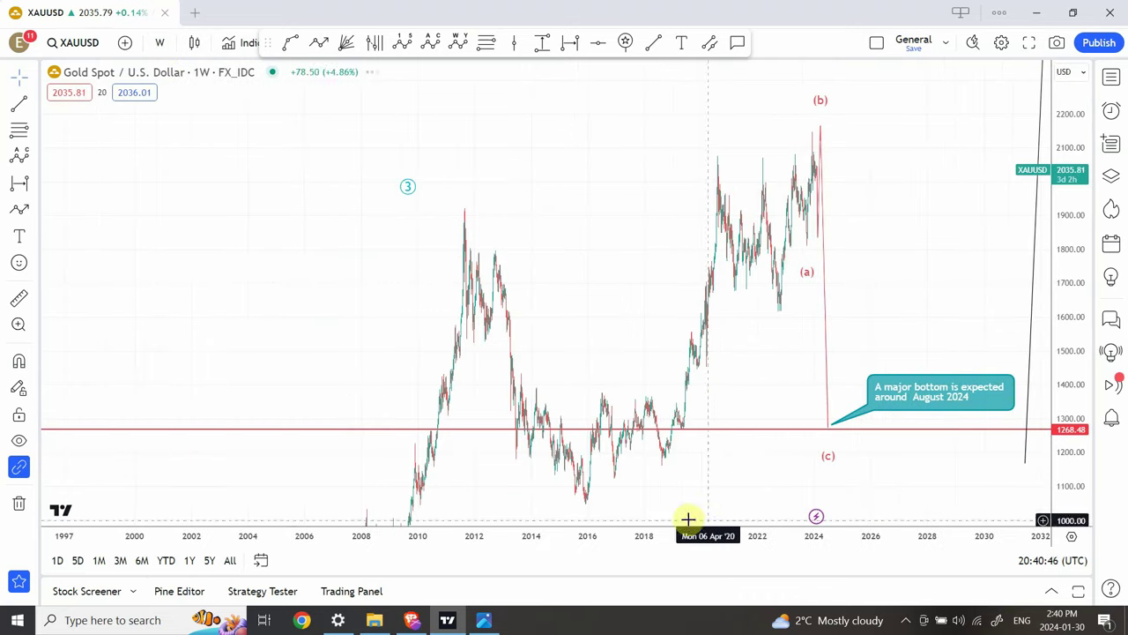
left_click(523, 496)
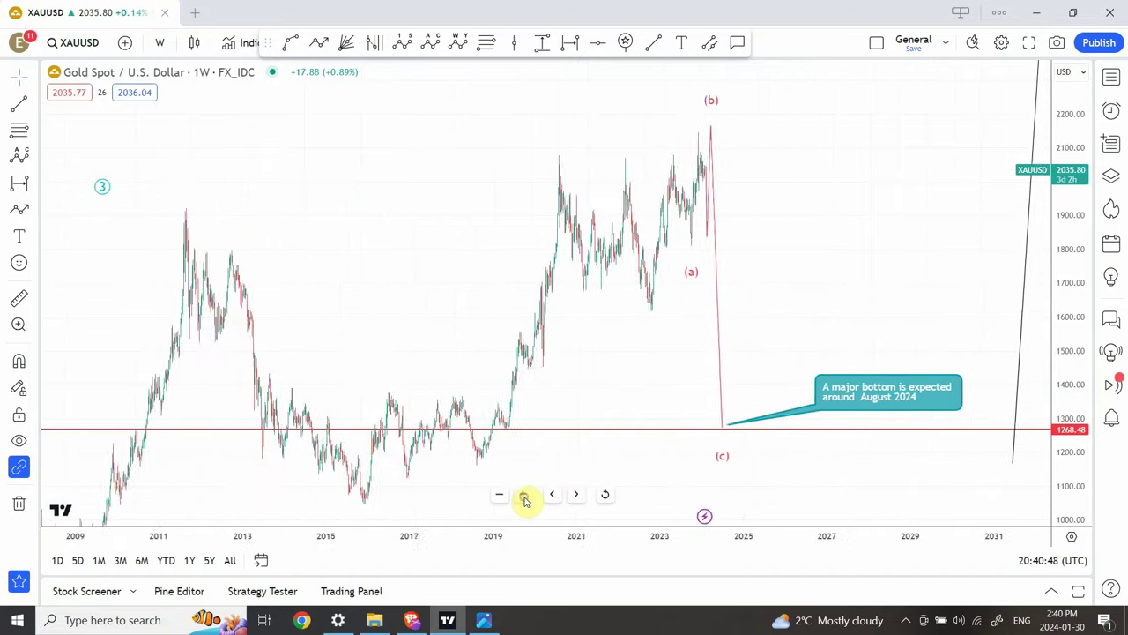
left_click(524, 495)
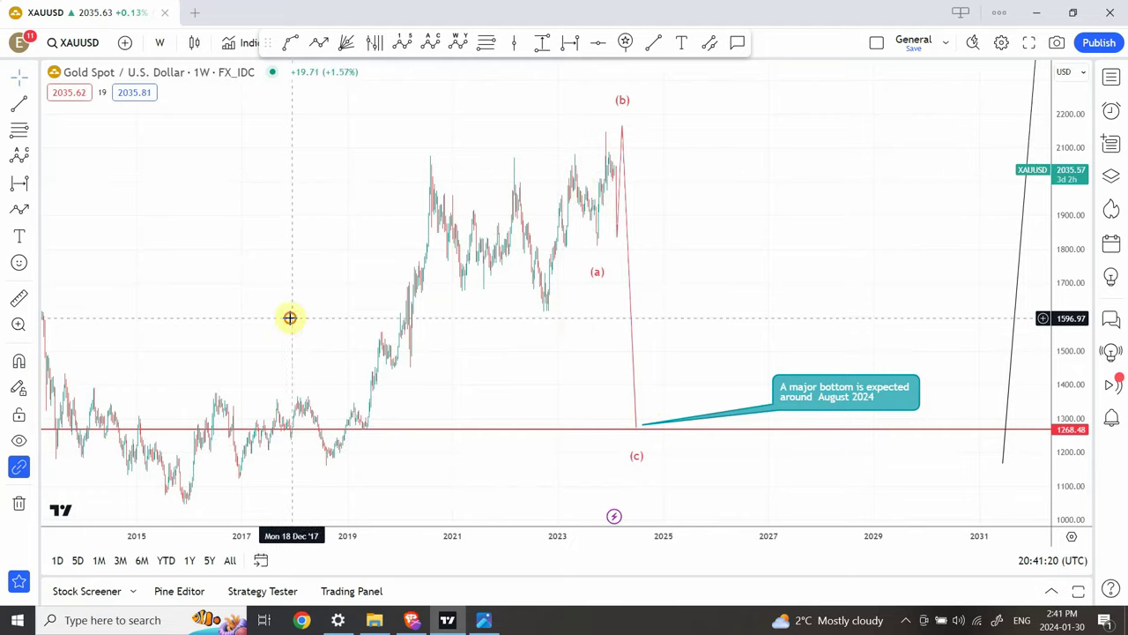
Pan through the 2007–2013 history, then load XAGUSD from the Miners Gold and Silver watchlist
left_click_drag(290, 317, 649, 327)
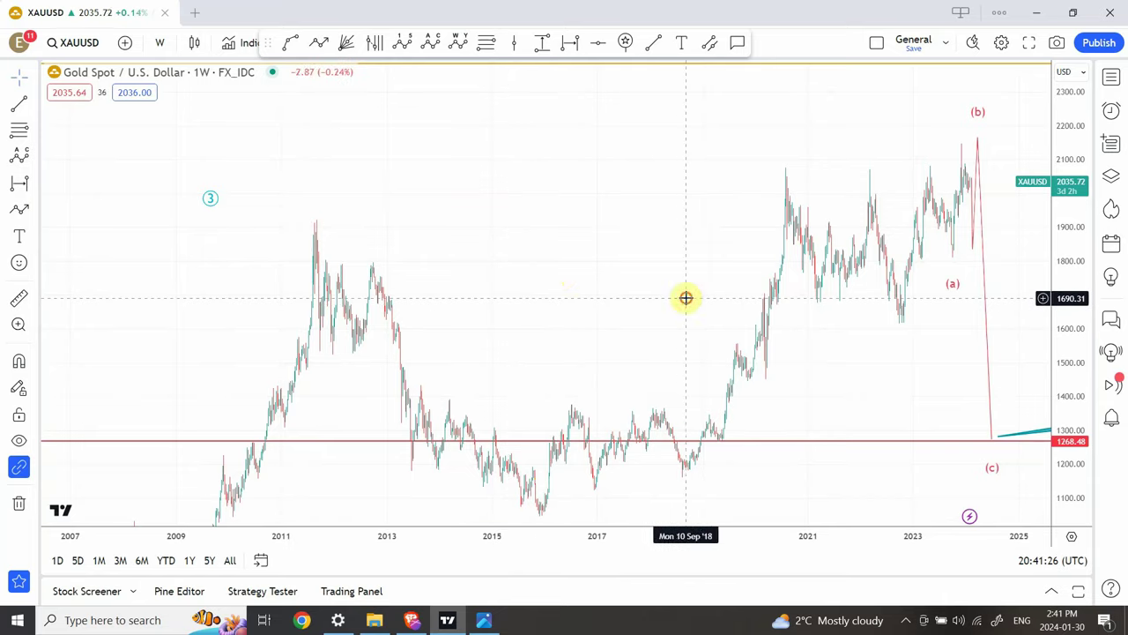
left_click_drag(685, 297, 244, 256)
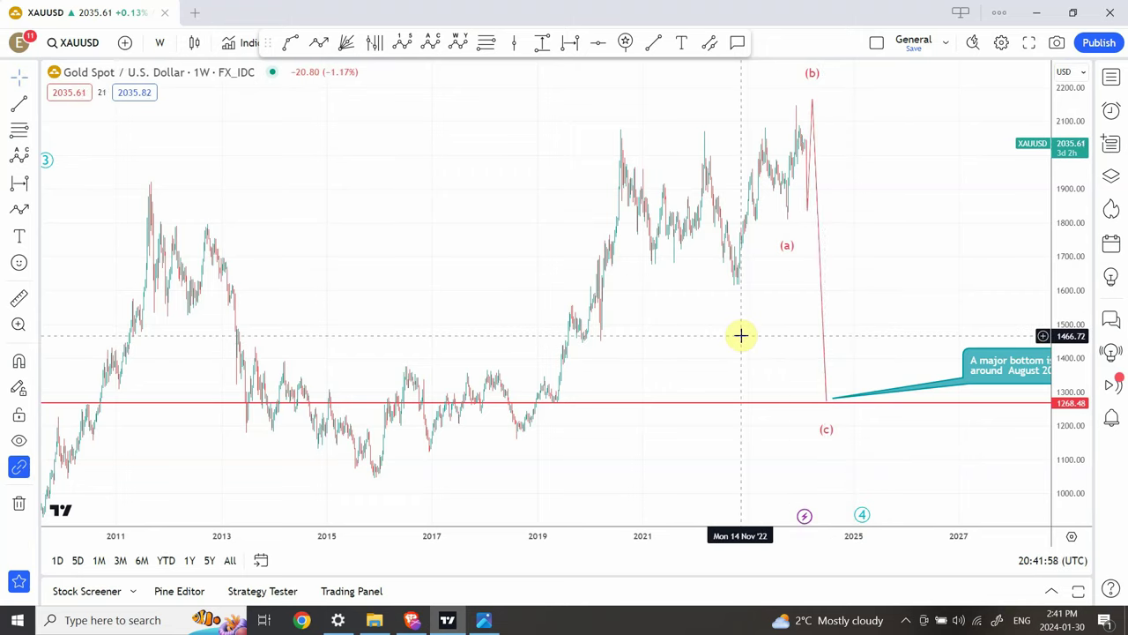
left_click(1112, 77)
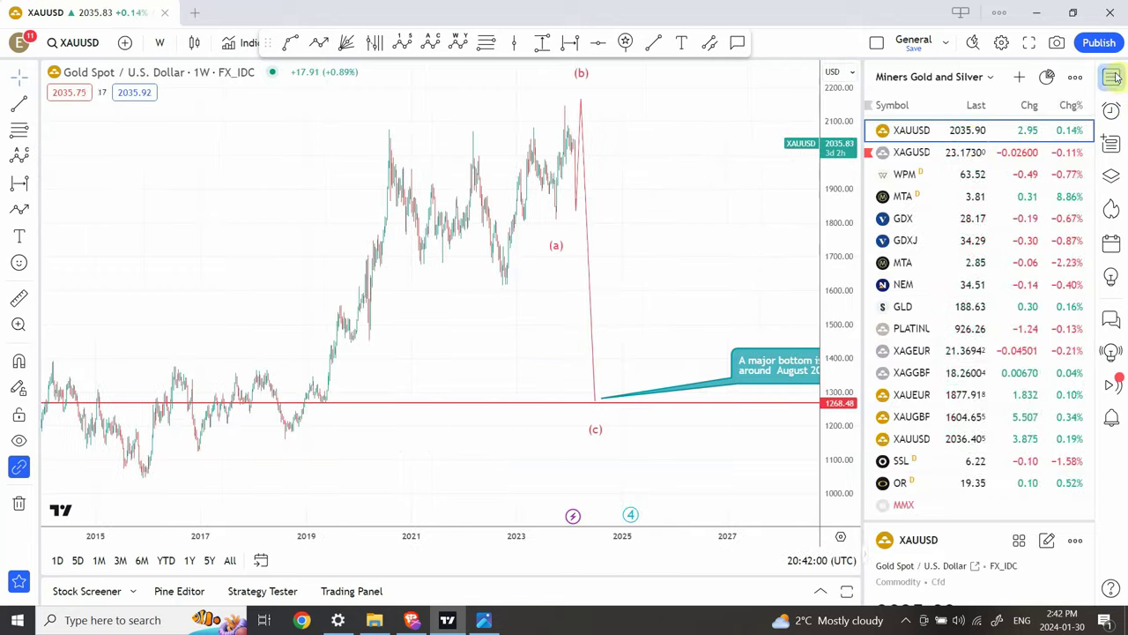
left_click(950, 157)
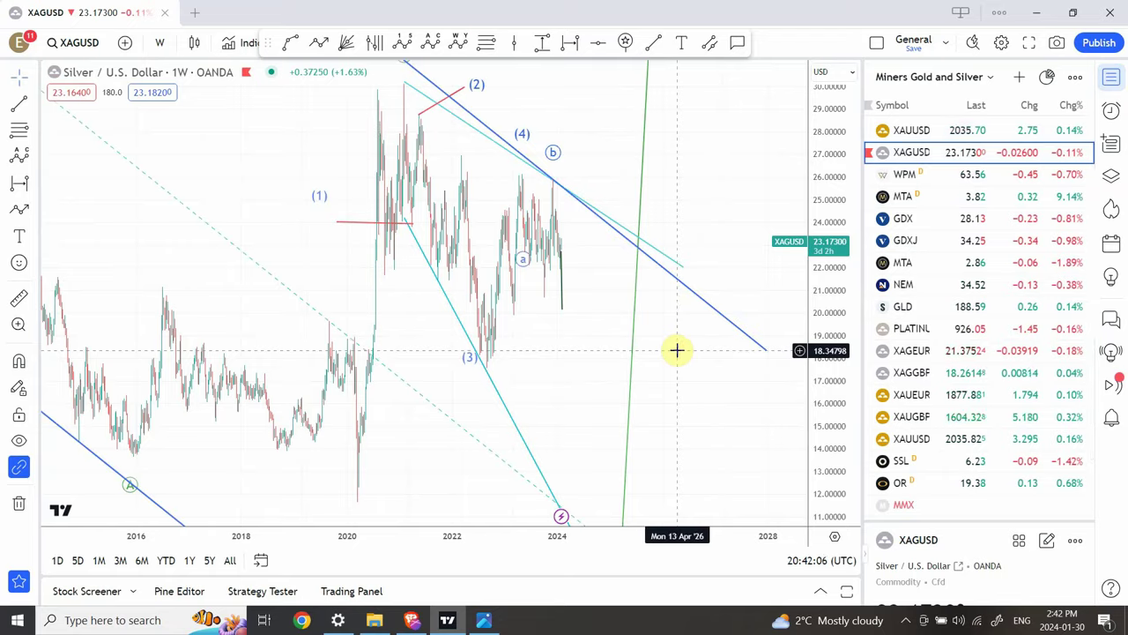
Close the watchlist and frame the silver chart on 2019 to 2027
left_click(1112, 78)
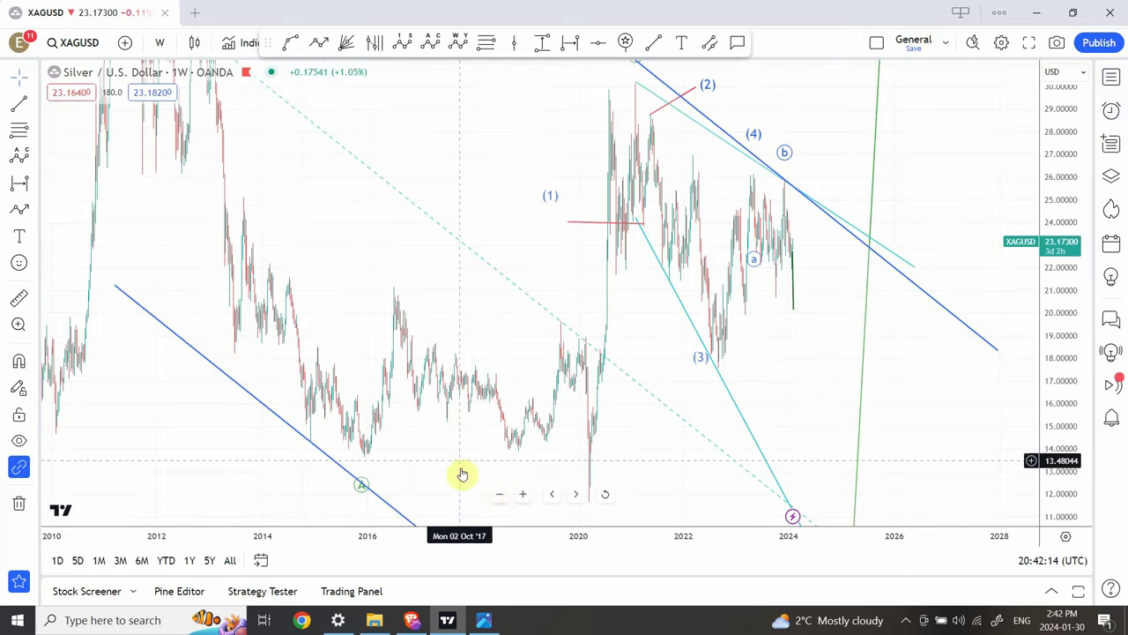
left_click(523, 495)
left_click(523, 495)
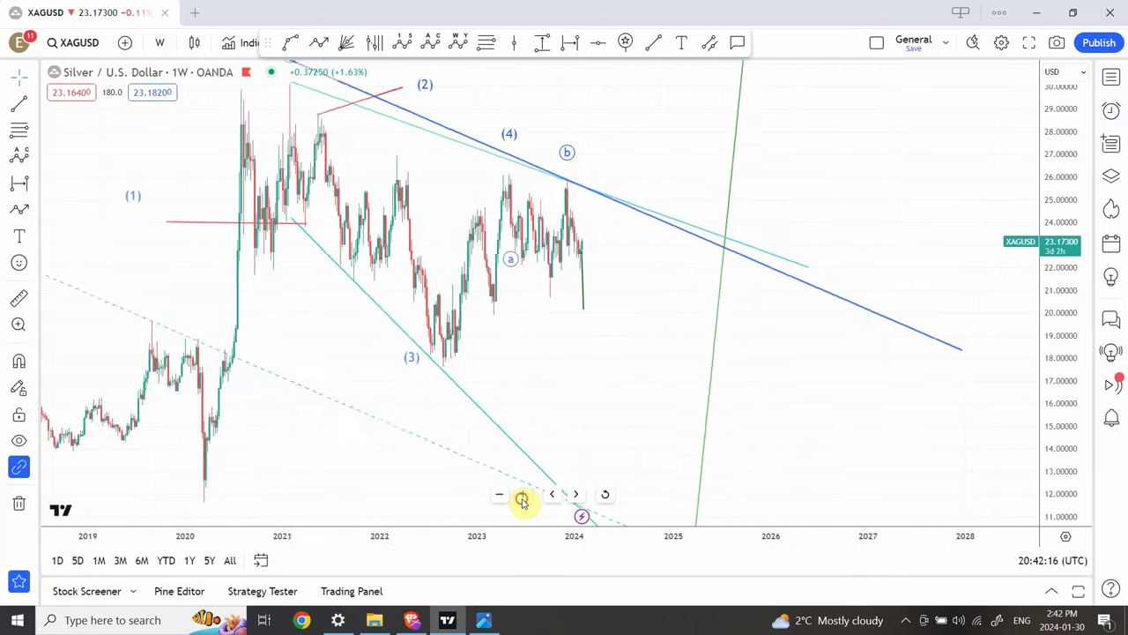
left_click(523, 494)
left_click_drag(540, 307, 732, 249)
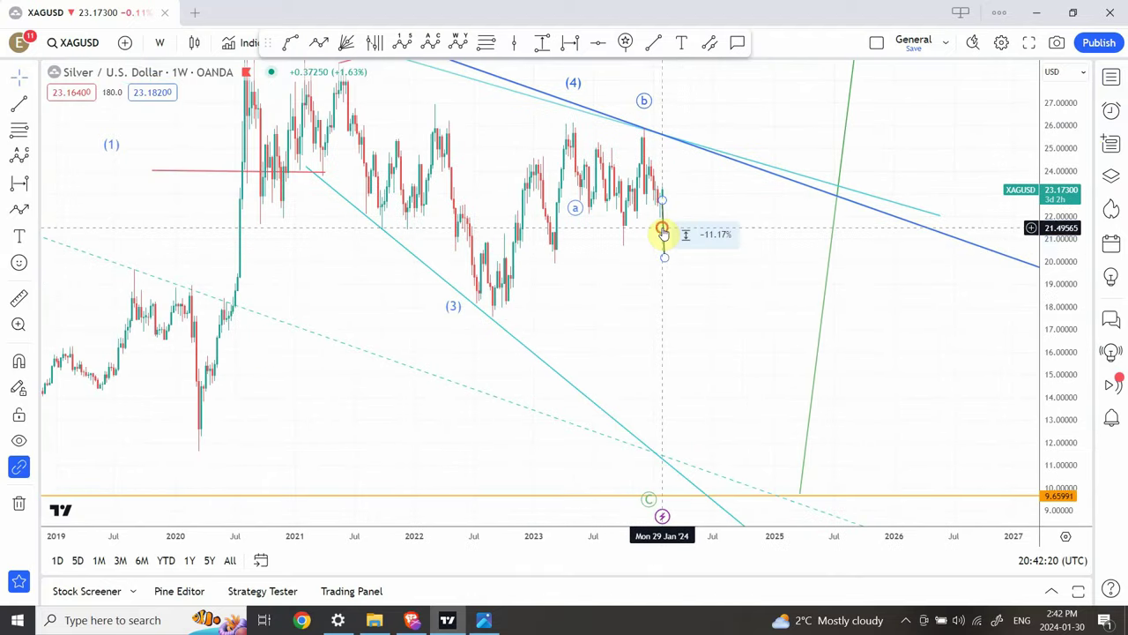
mouse_move(663, 231)
left_mouse_down()
mouse_move(674, 231)
mouse_move(755, 457)
mouse_move(758, 505)
left_mouse_up()
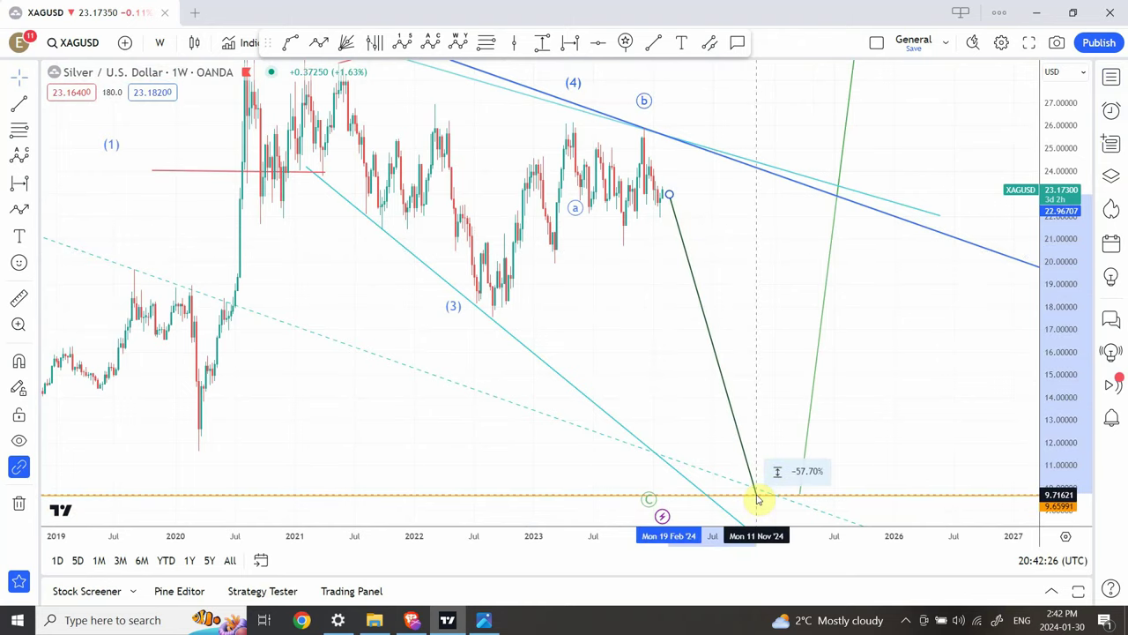
Draw the dark green projected line from the latest price to the 9.66 yellow support and check it
left_click(756, 495)
left_click(784, 370)
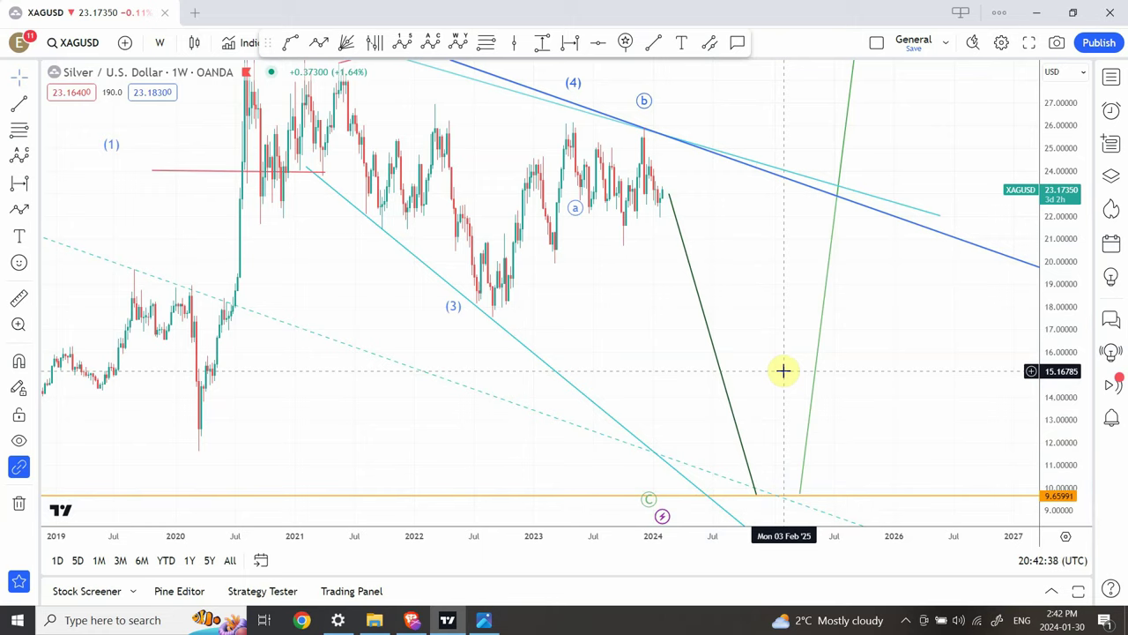
left_click(756, 496)
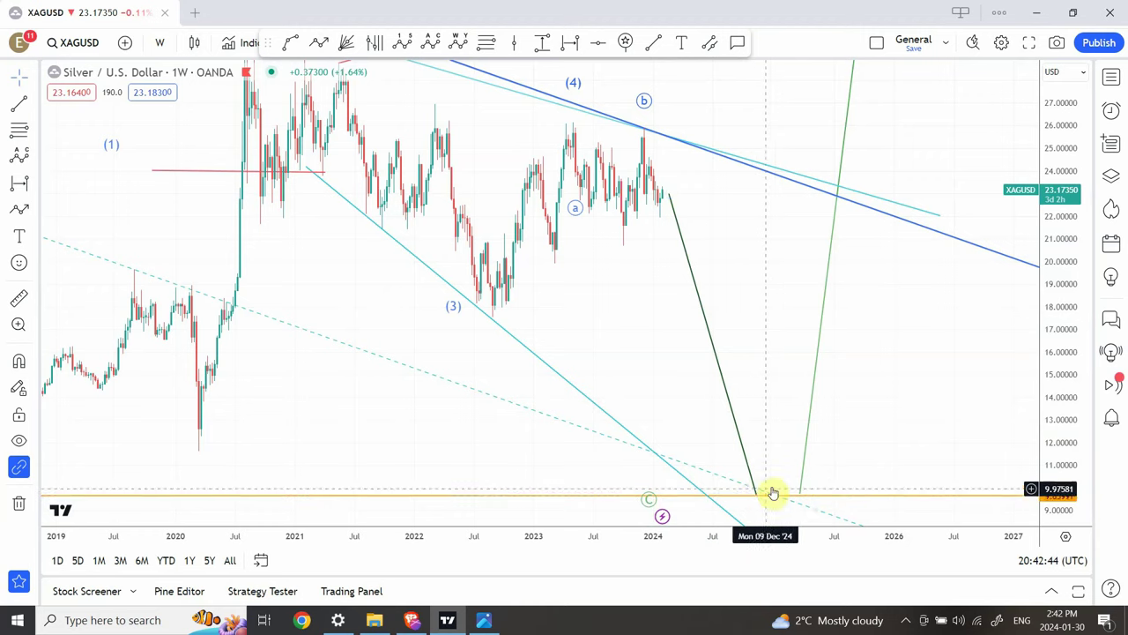
left_click(294, 159)
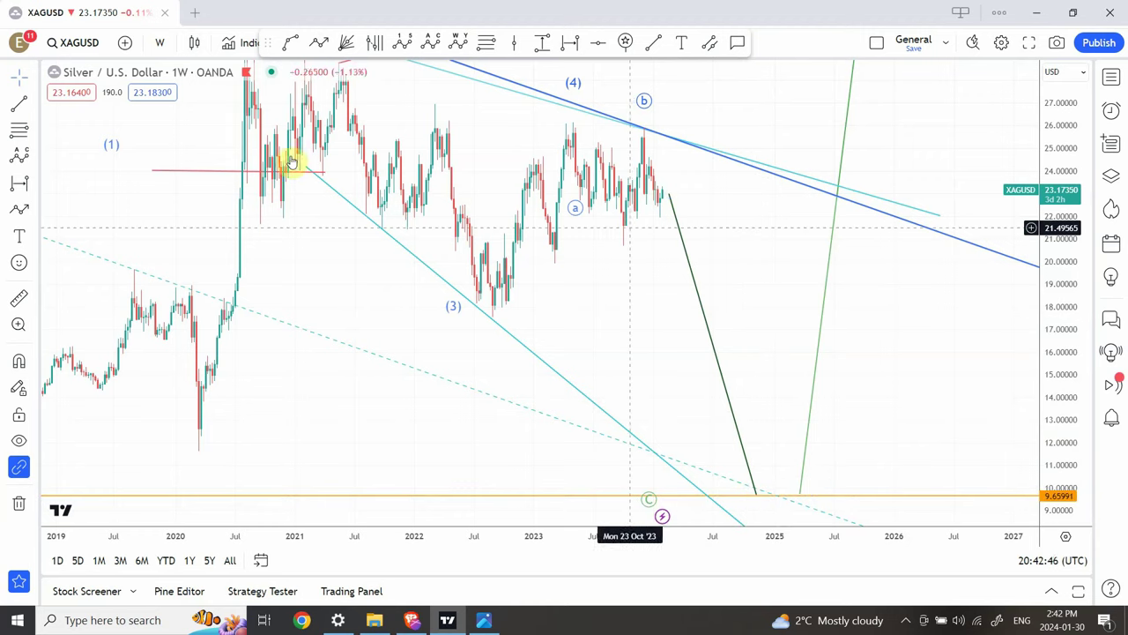
Switch the silver chart to the 1 day interval and delete the green trend line
left_click(165, 52)
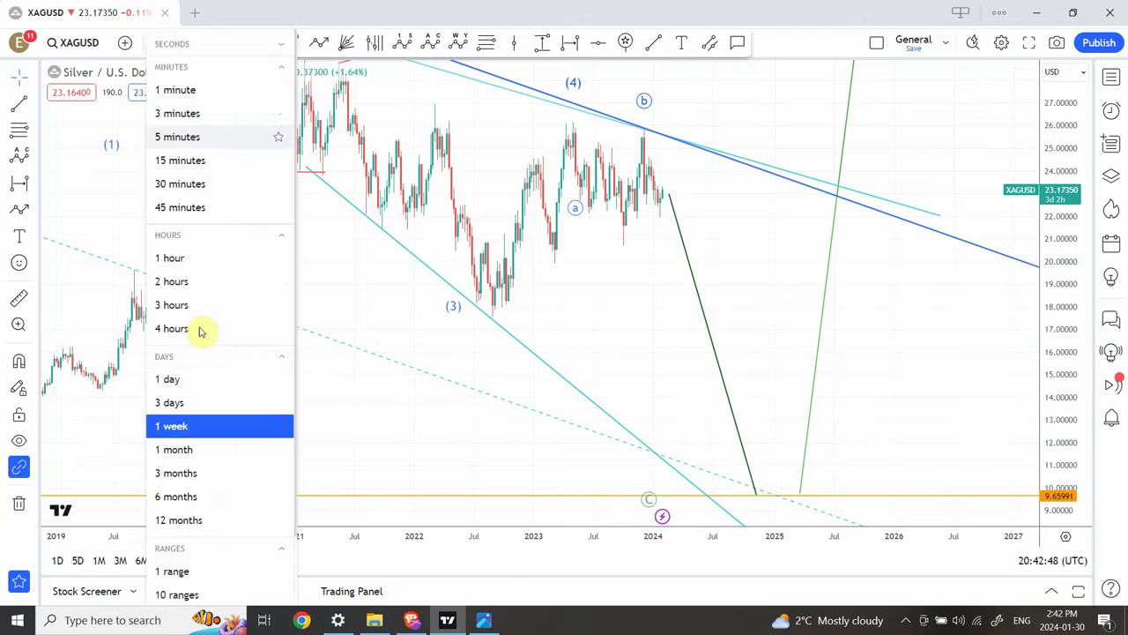
left_click(204, 380)
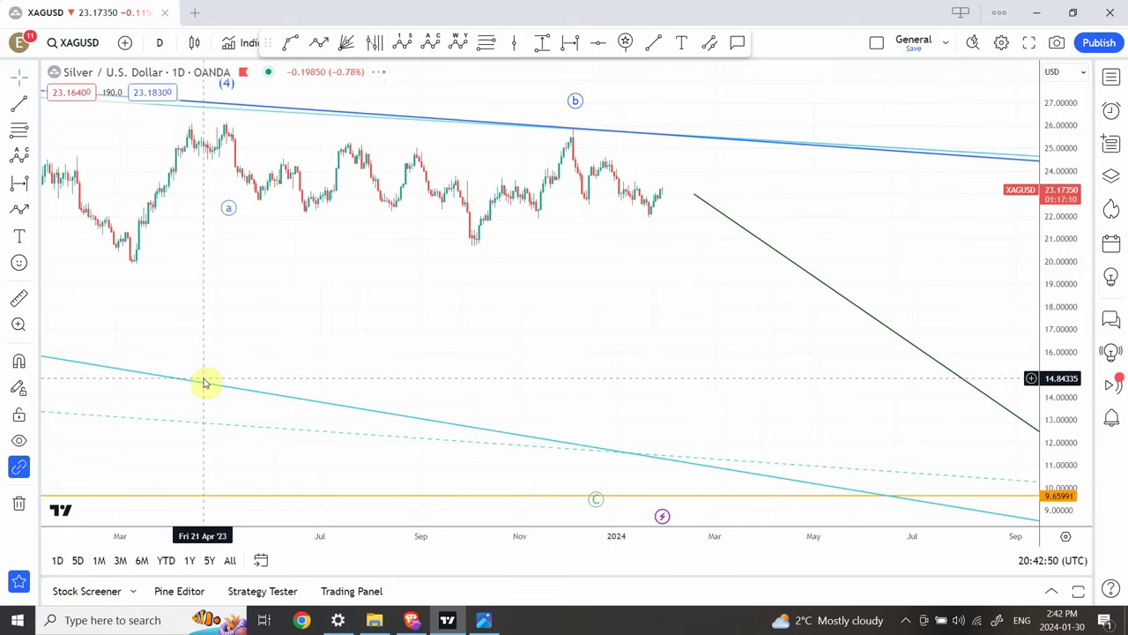
left_click(785, 260)
key("Delete")
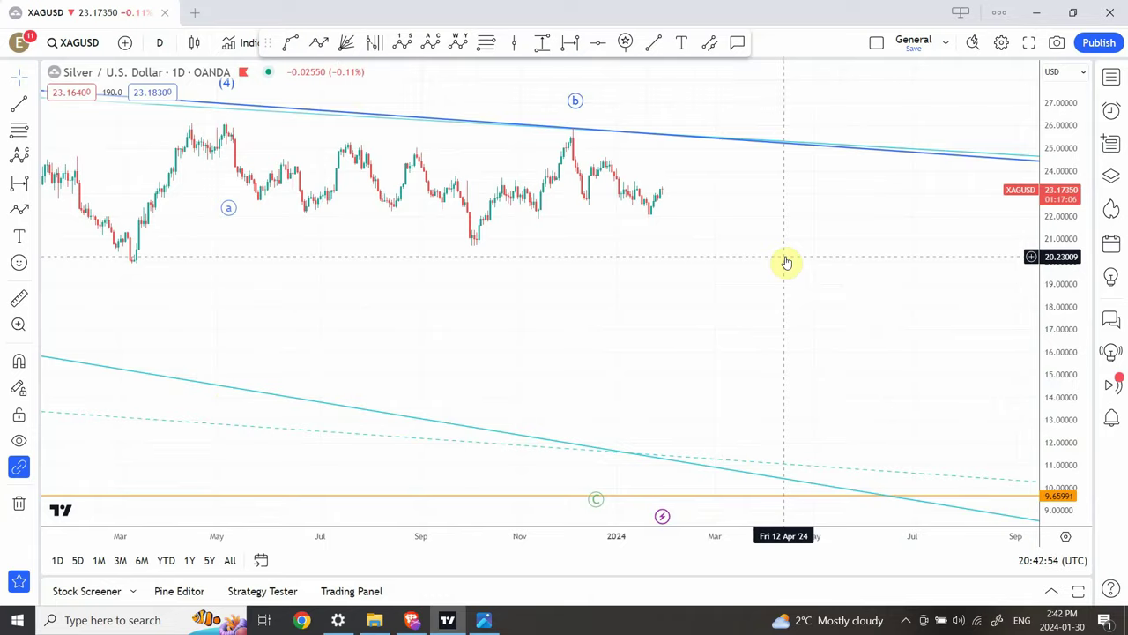
Stretch the price scale and pan to 2023 through early 2024 with the (a) and (b) labels
left_click_drag(1070, 350, 1068, 171)
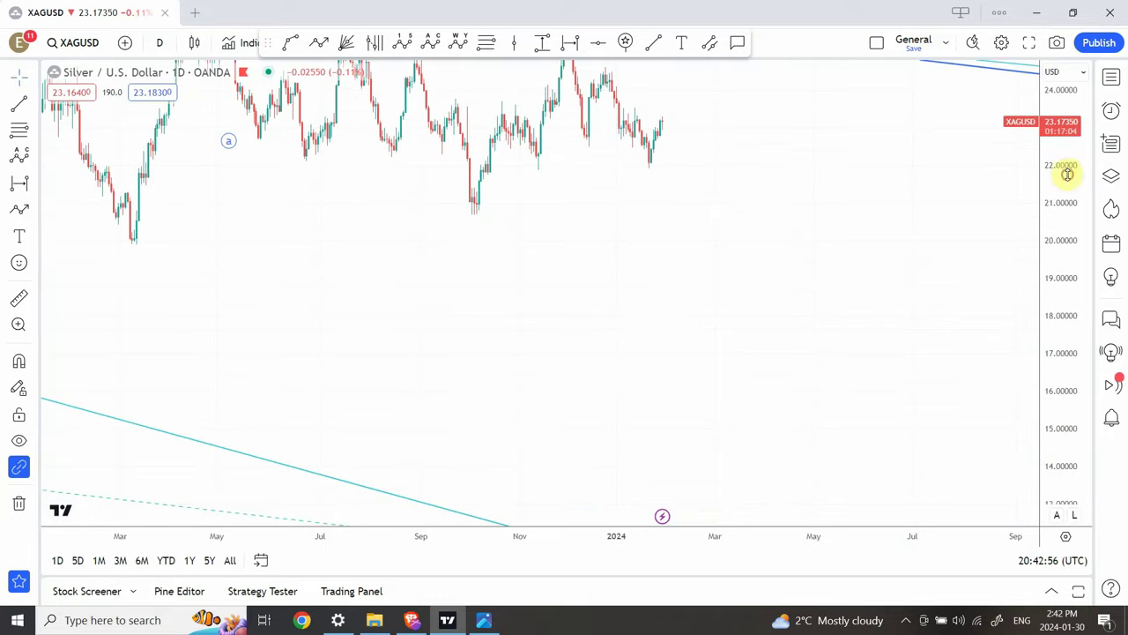
left_click_drag(631, 304, 776, 427)
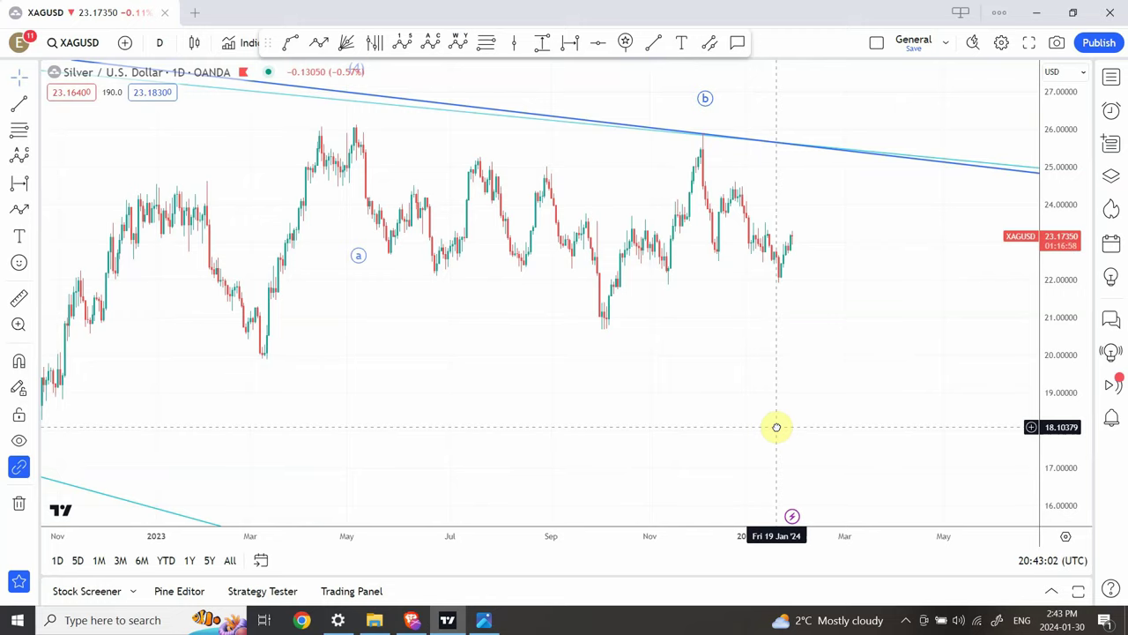
left_click_drag(776, 427, 686, 402)
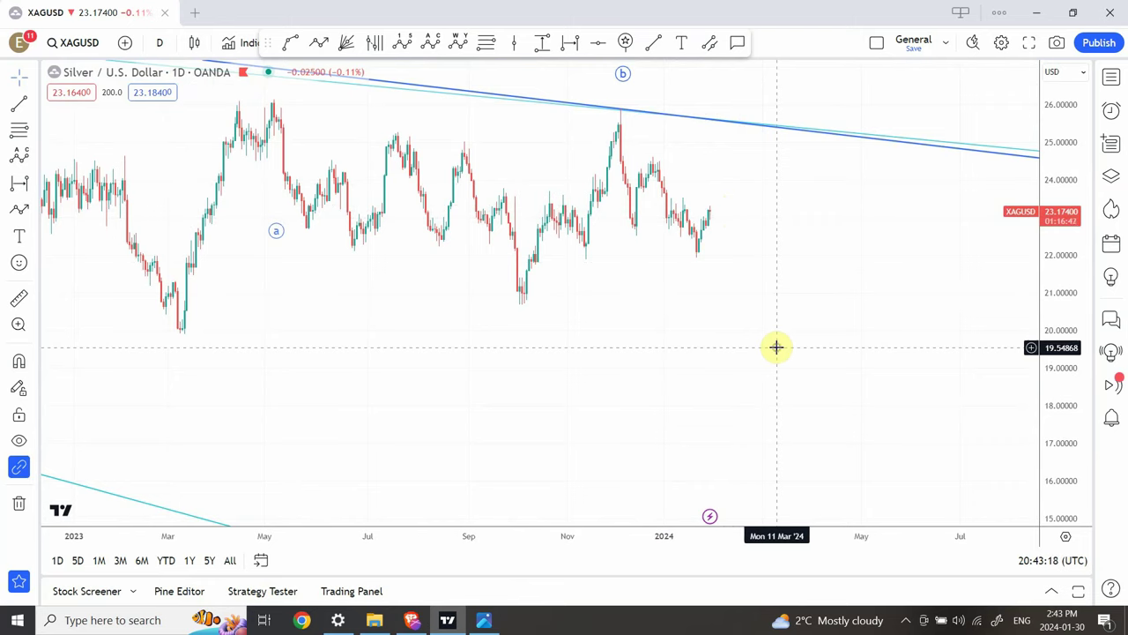
Draw the first green leg from the latest candle down to about 21.27
left_click(653, 42)
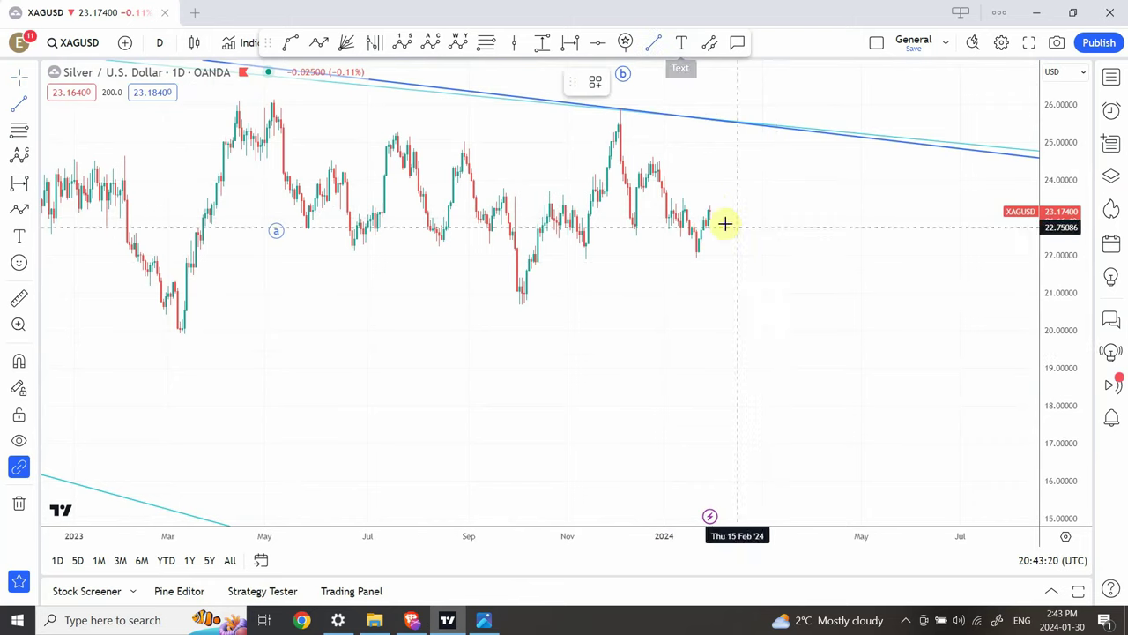
left_click(712, 212)
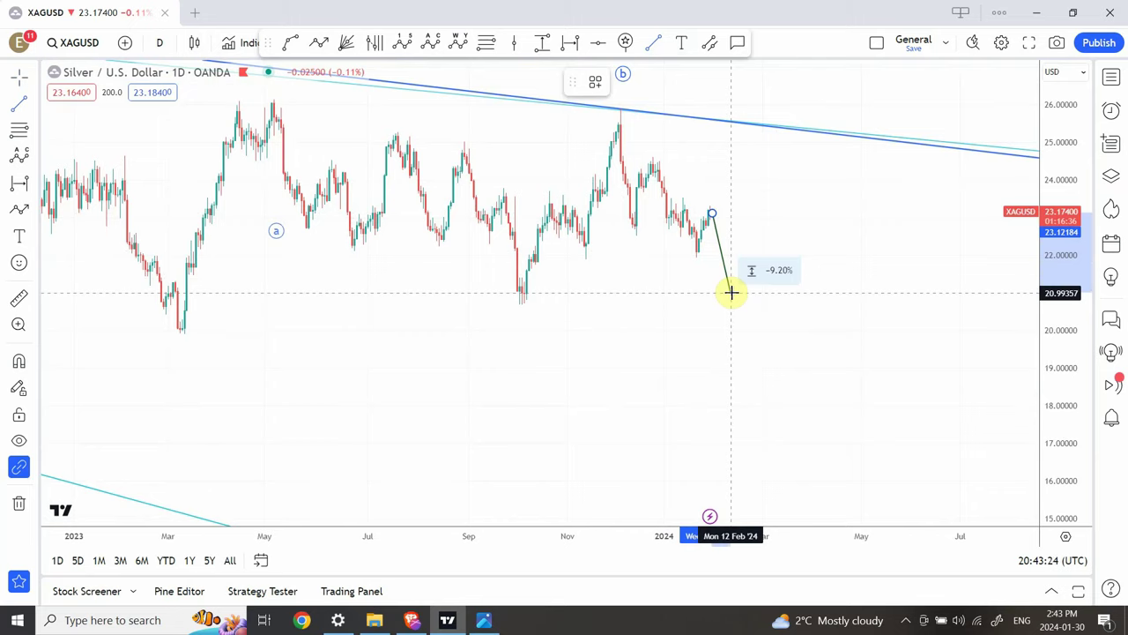
left_click(731, 282)
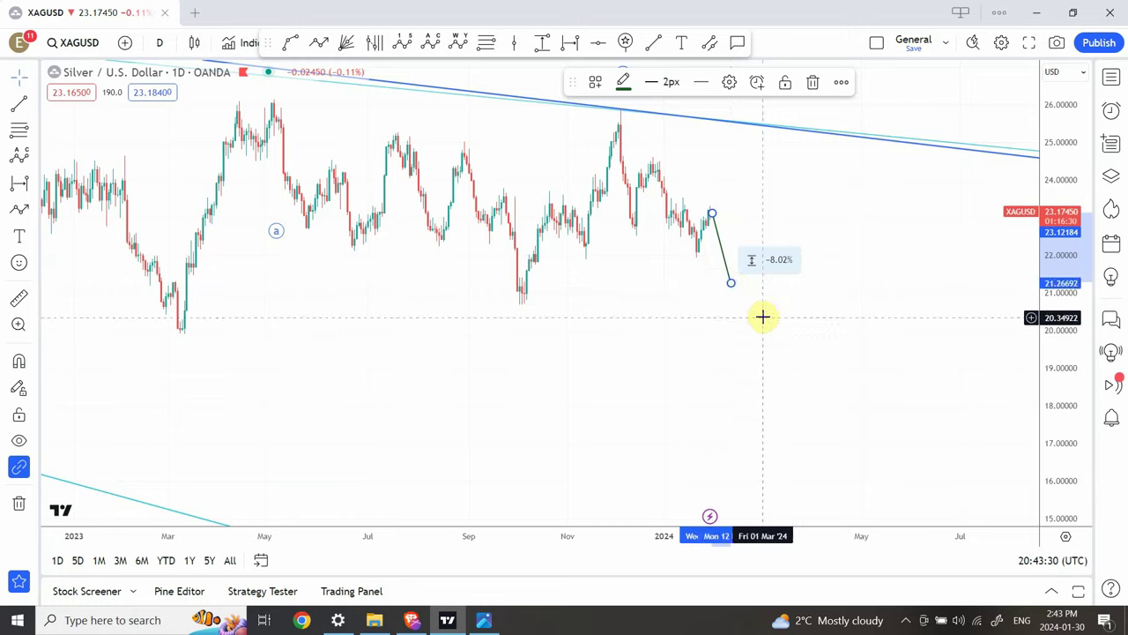
left_click(757, 311)
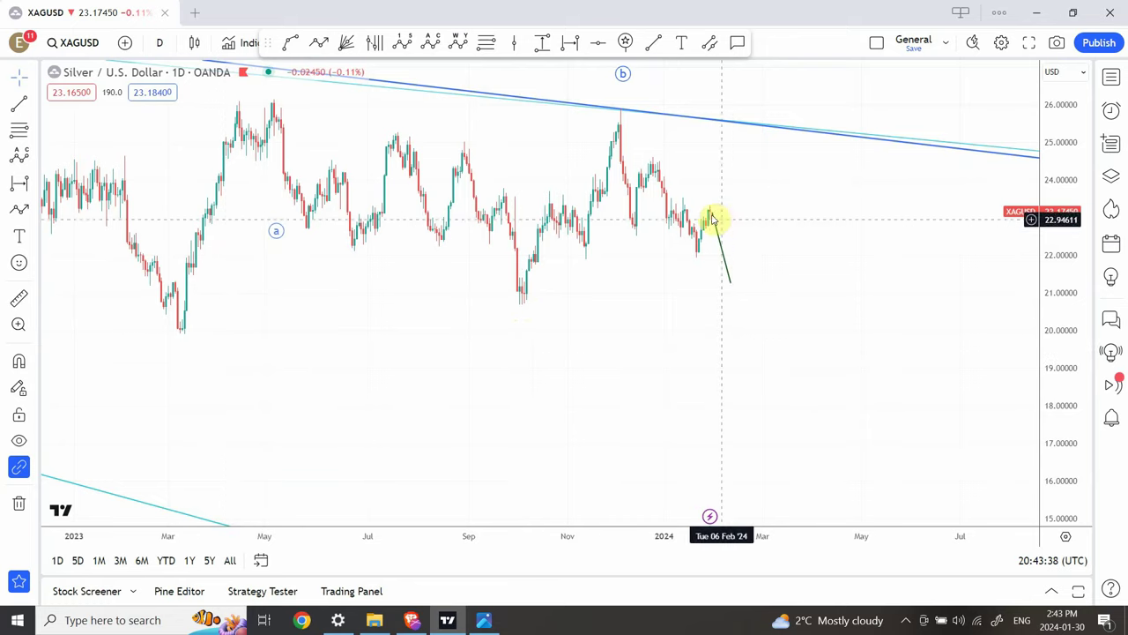
left_click(731, 287)
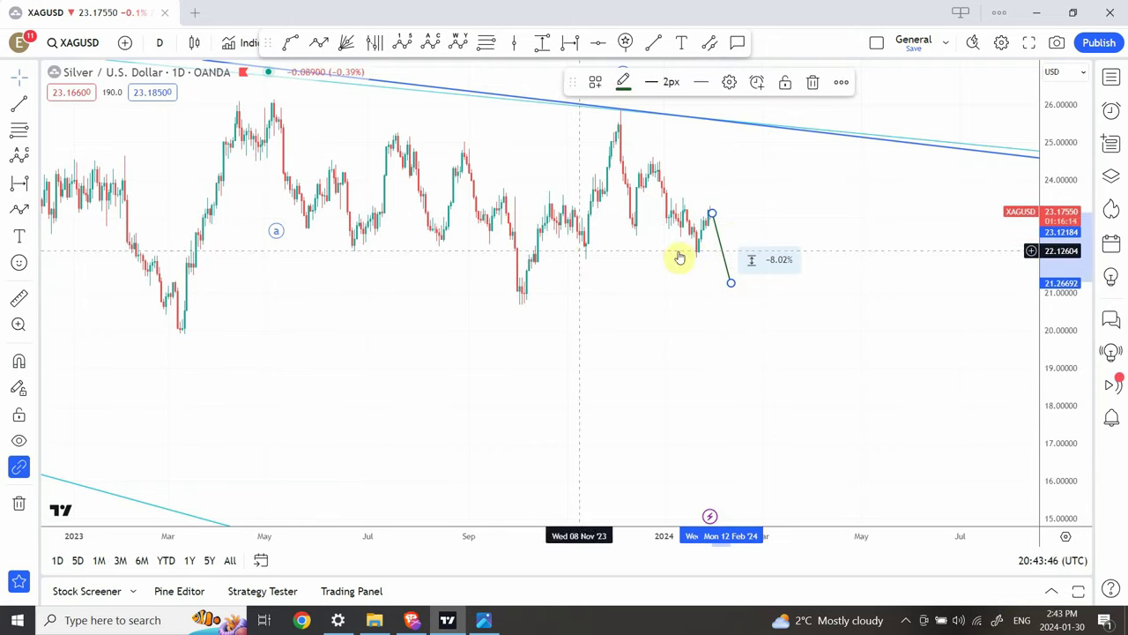
left_click(746, 193)
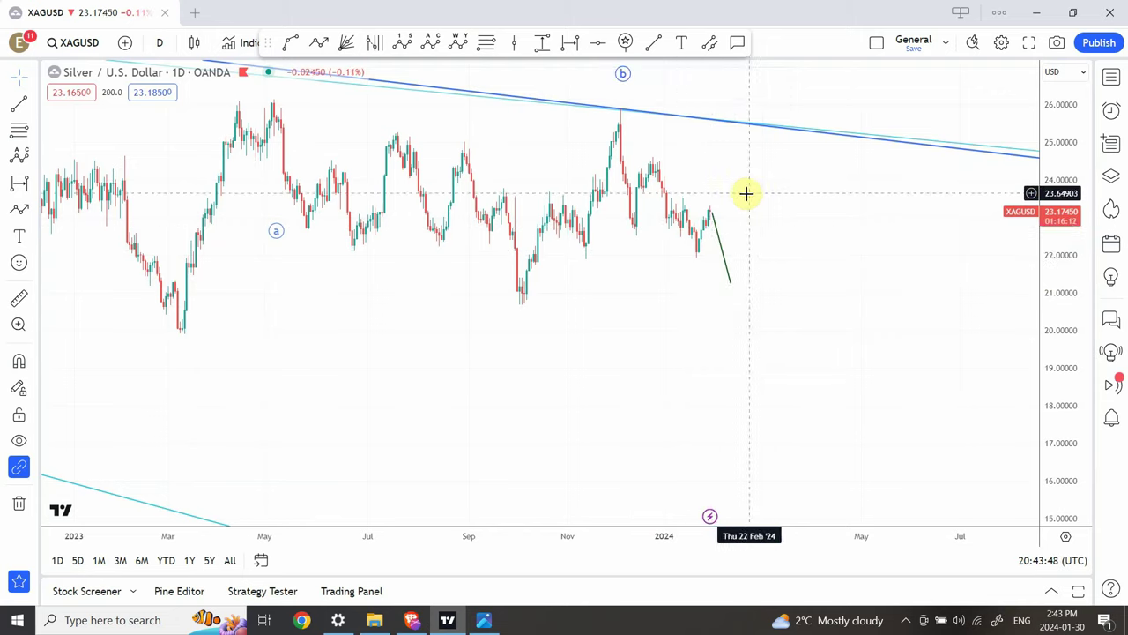
Add a rising green leg up to about 24.41, then compress the price scale to reveal the yellow support
left_click(654, 42)
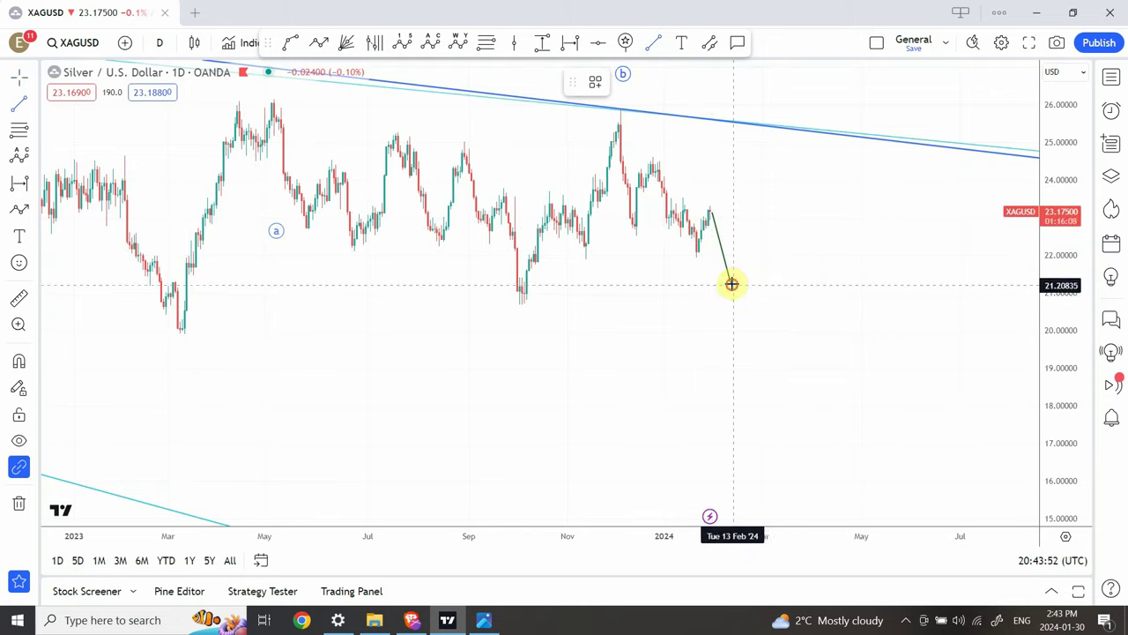
left_click(731, 284)
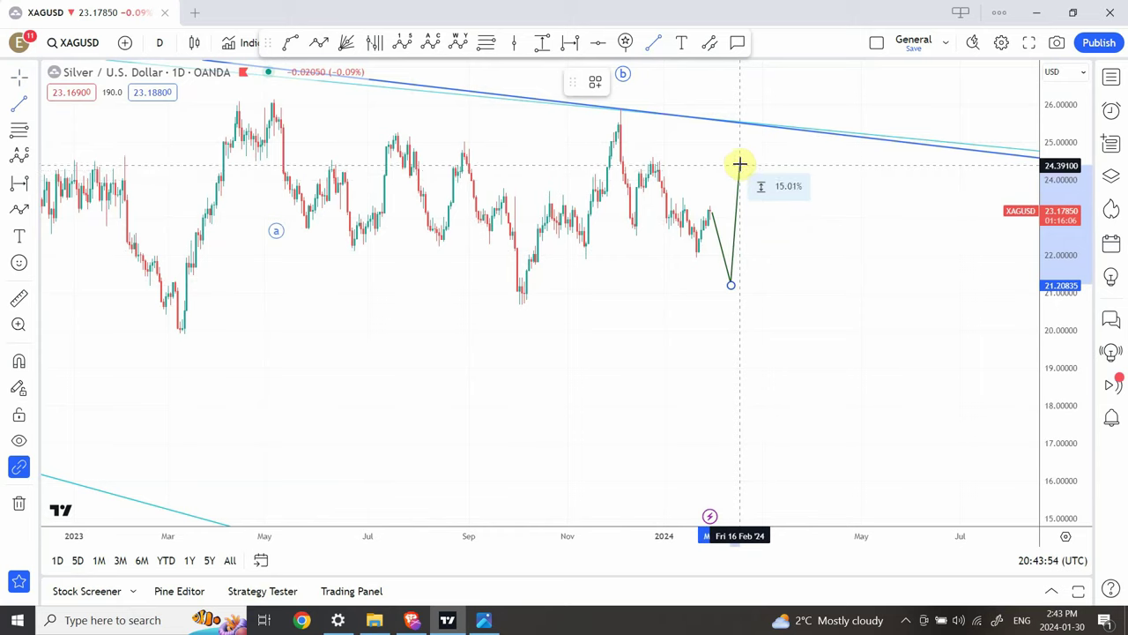
left_click(739, 164)
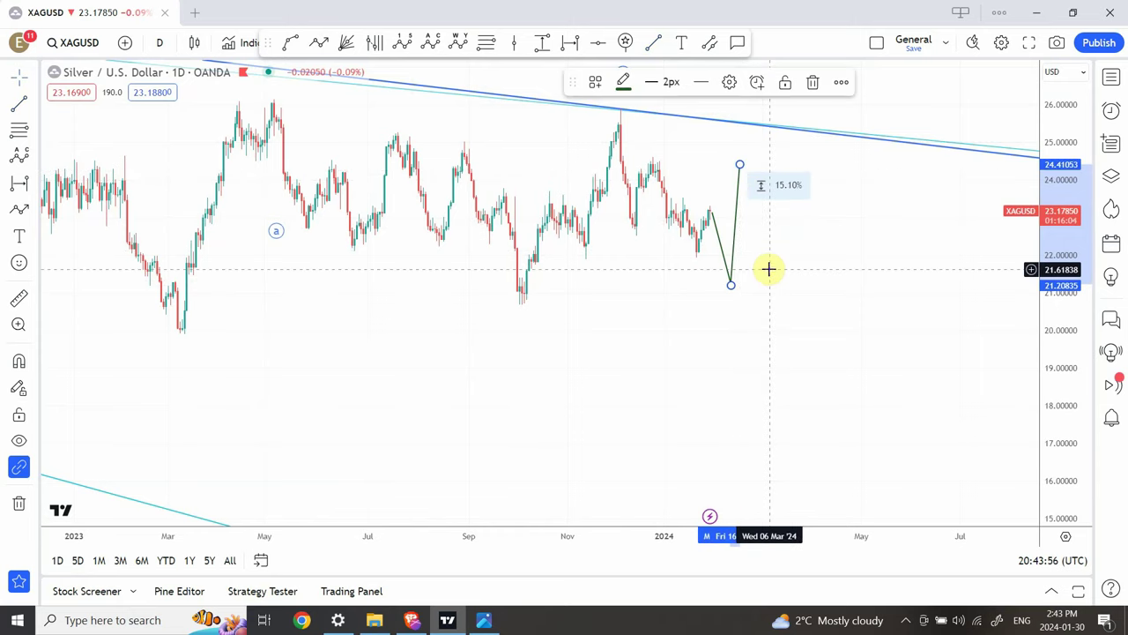
left_click(635, 234)
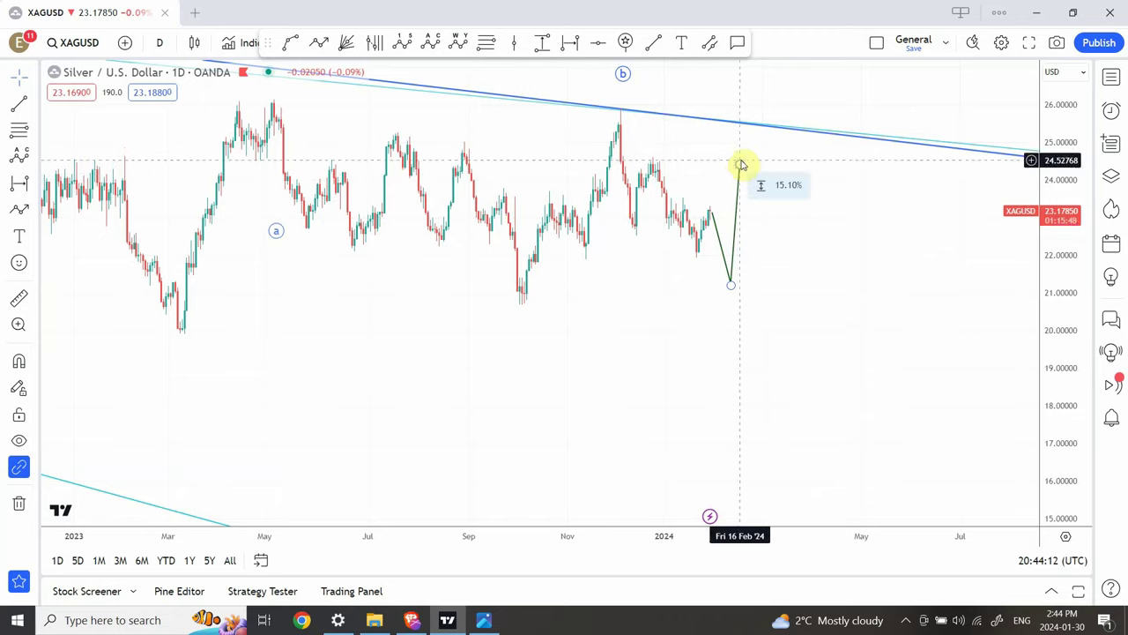
left_click_drag(1069, 182, 1055, 384)
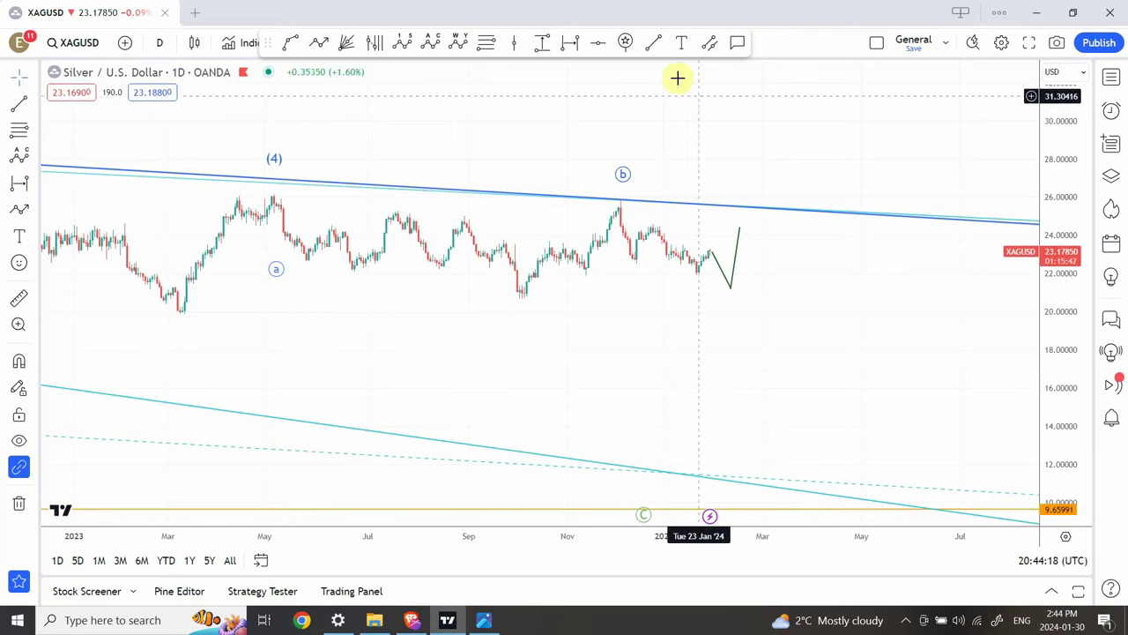
Draw a third green leg from the top of the rise at about 24.4 down to the 9.66 yellow support
left_click(653, 42)
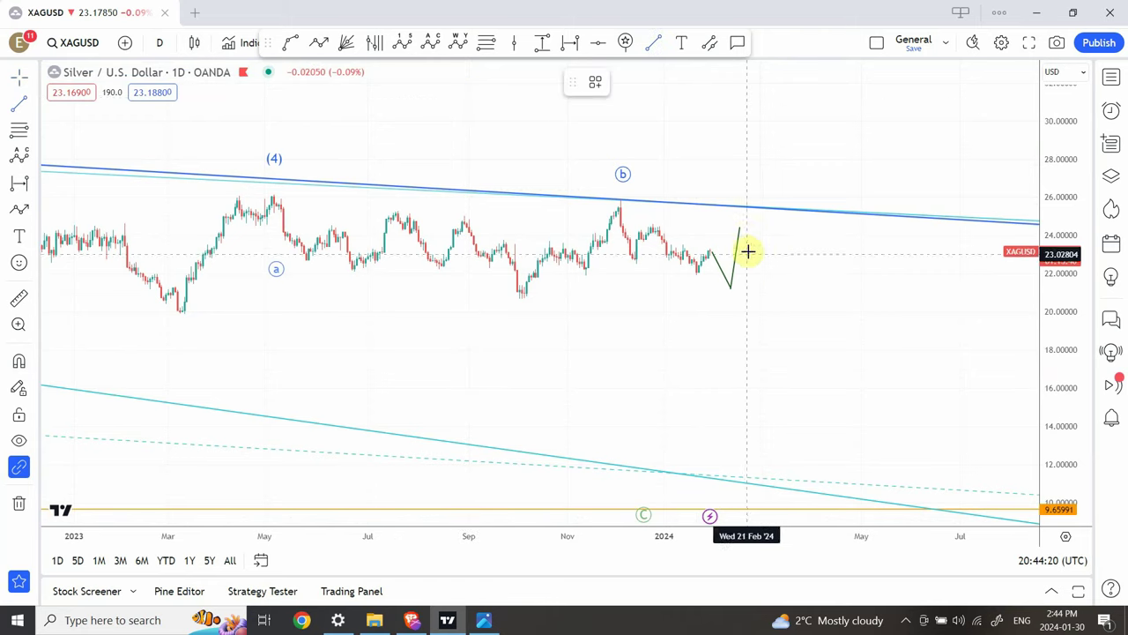
left_click(743, 230)
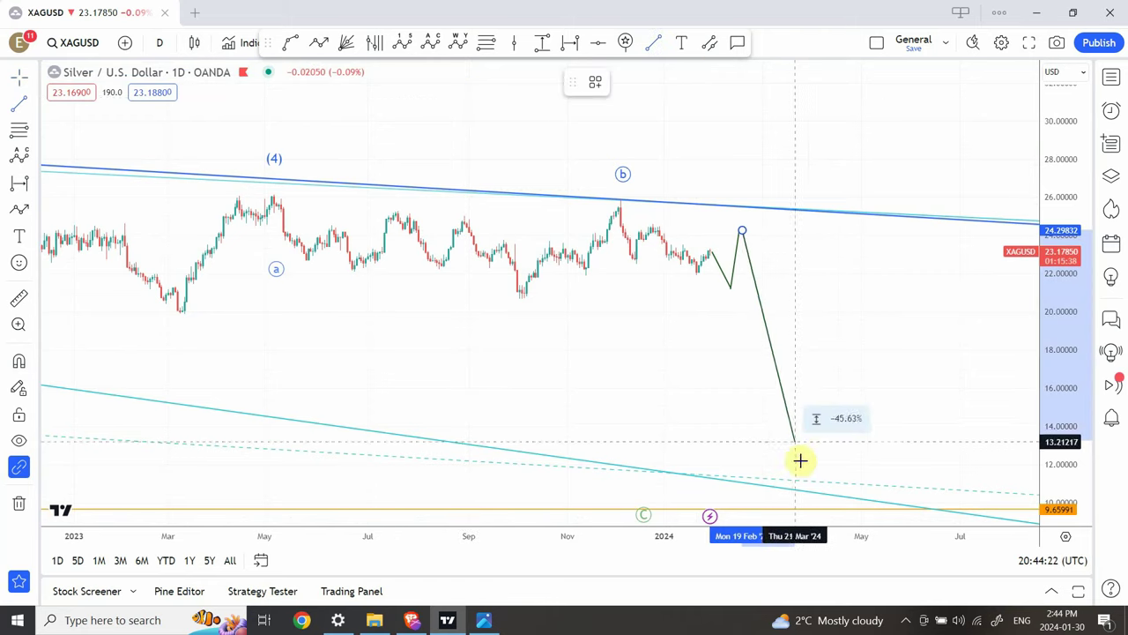
left_click(818, 512)
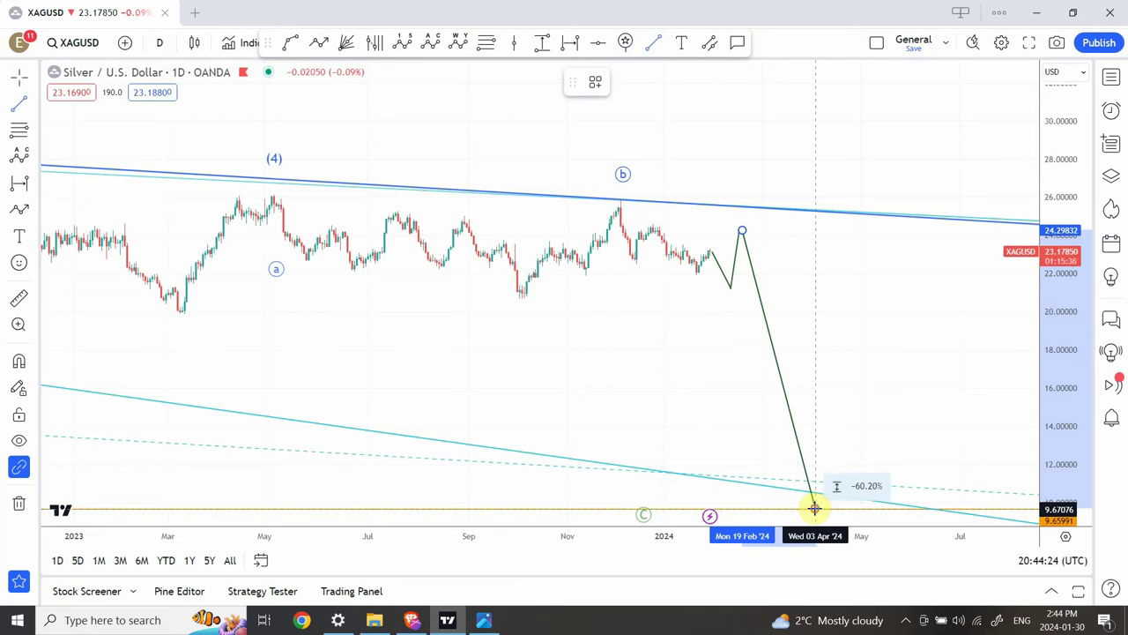
left_click(844, 388)
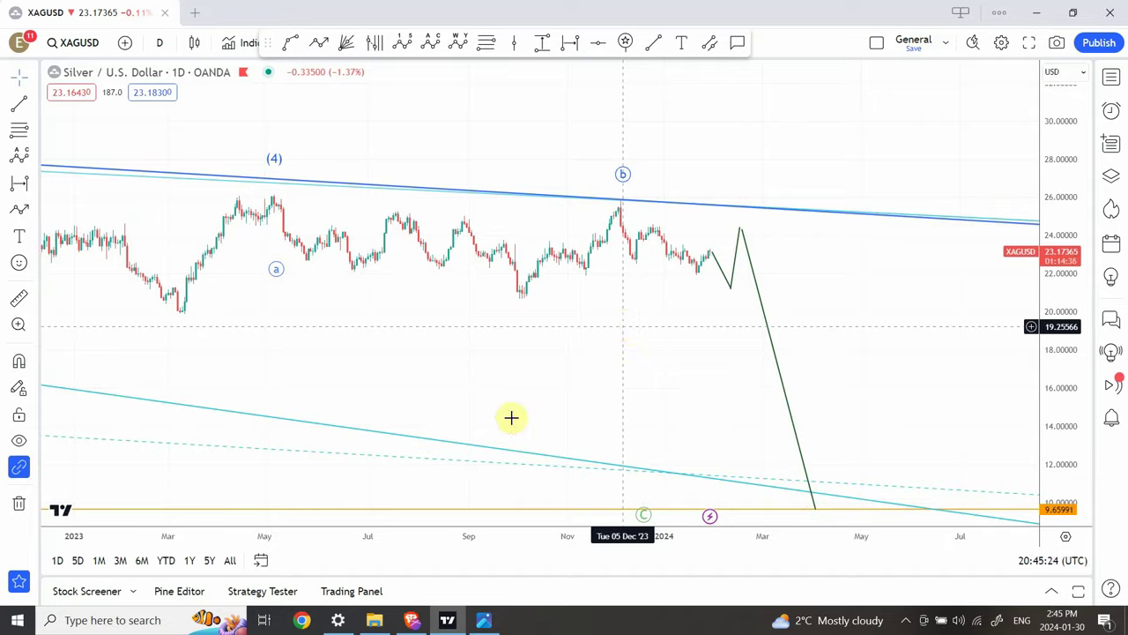
left_click(484, 620)
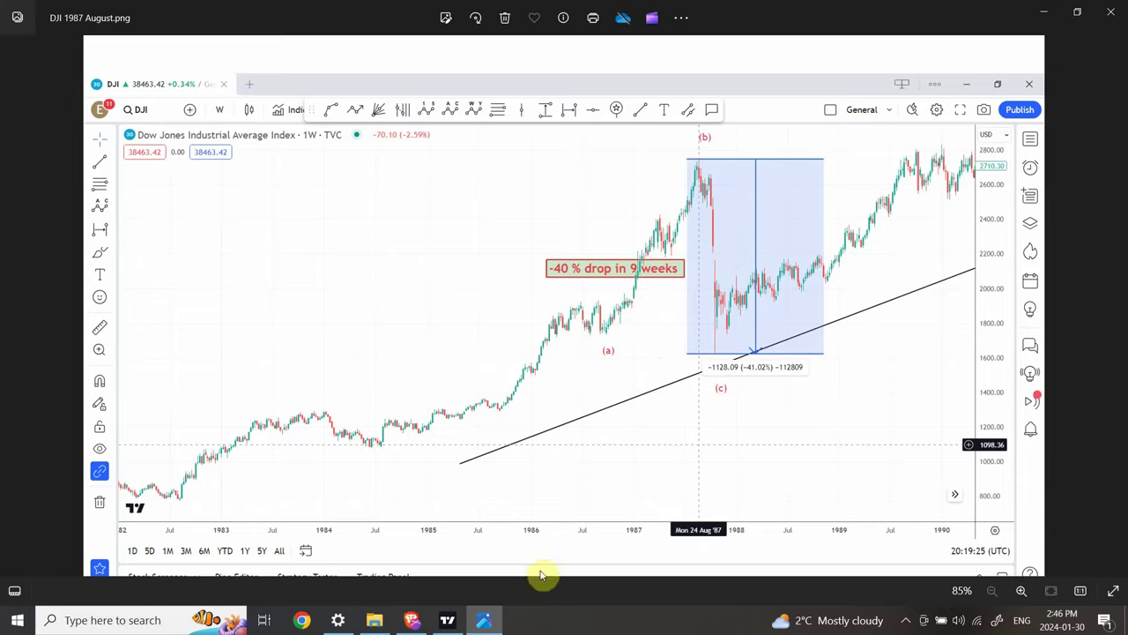
left_click(450, 623)
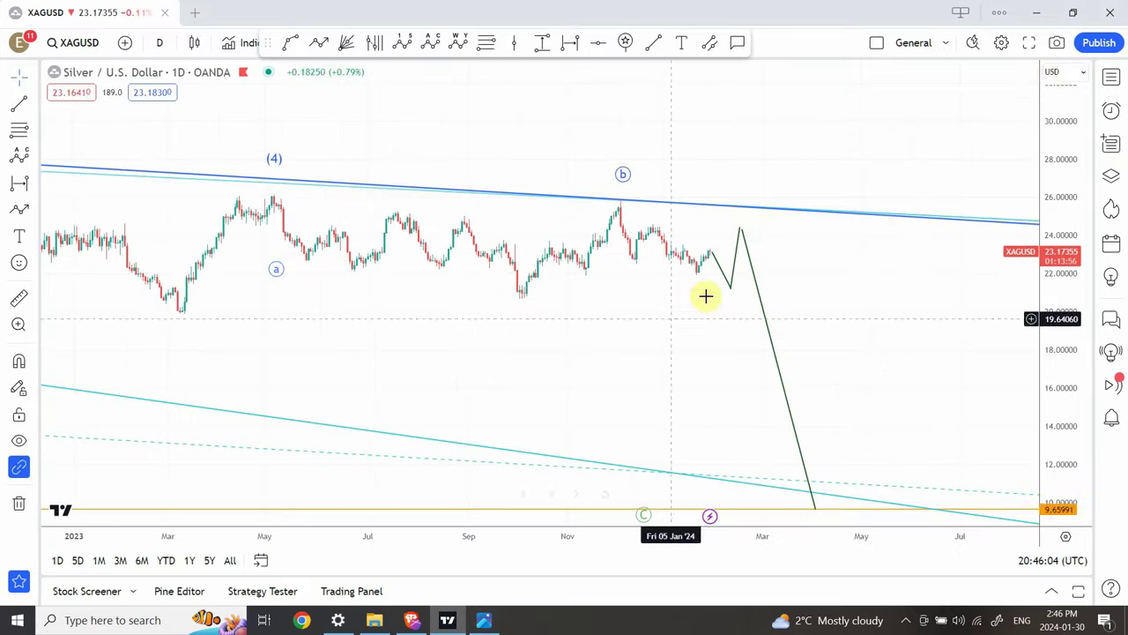
Load XAUUSD from the watchlist, compress the price scale to show (a) and (b), then close the list
left_click(1112, 79)
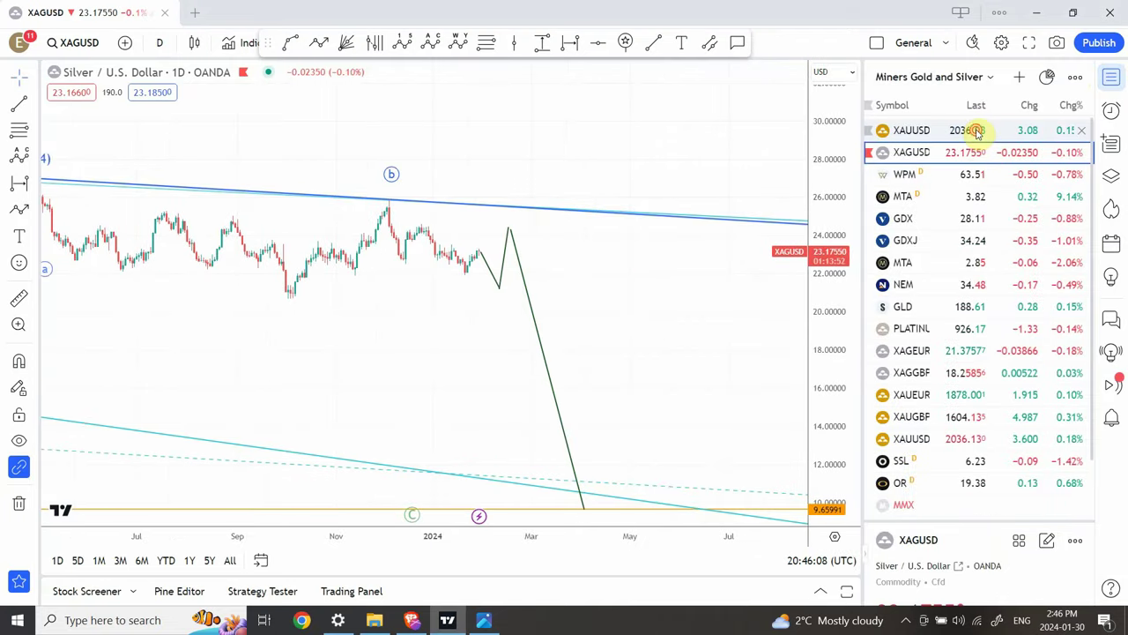
left_click(976, 132)
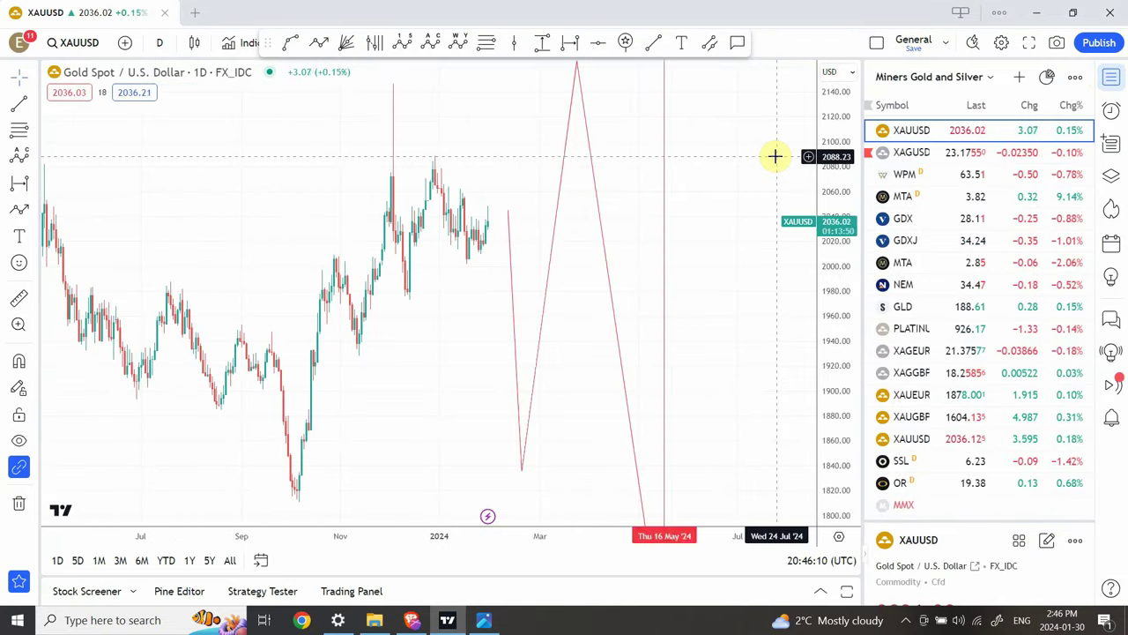
left_click_drag(837, 146, 814, 349)
left_click(1113, 79)
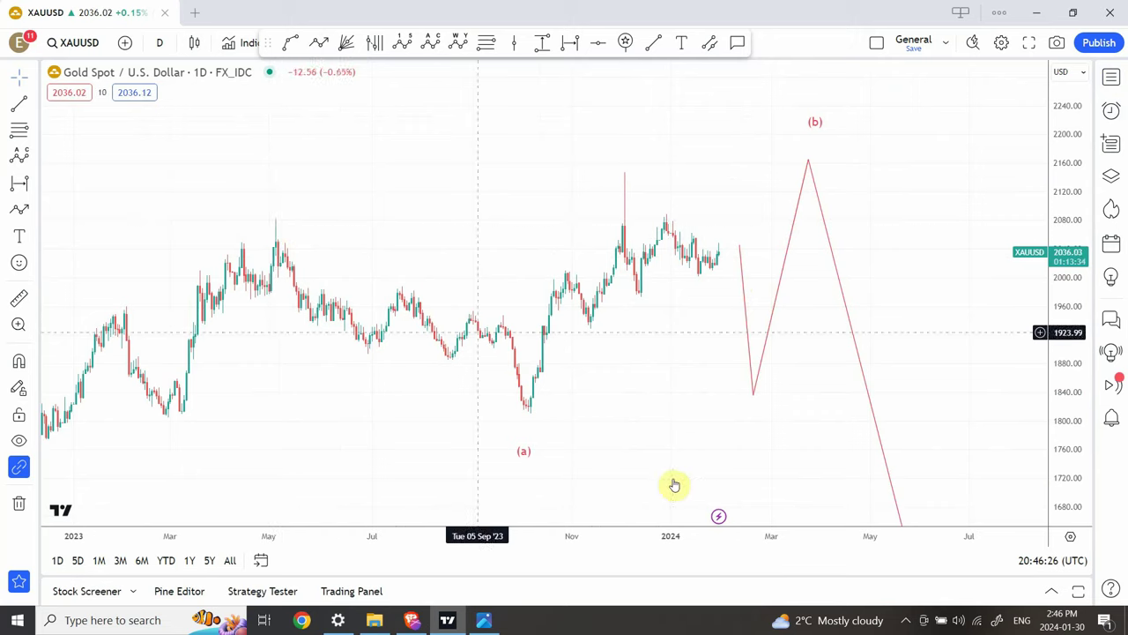
Zoom the gold chart out and frame 2020 to 2025 with the (b) label visible
mouse_move(675, 484)
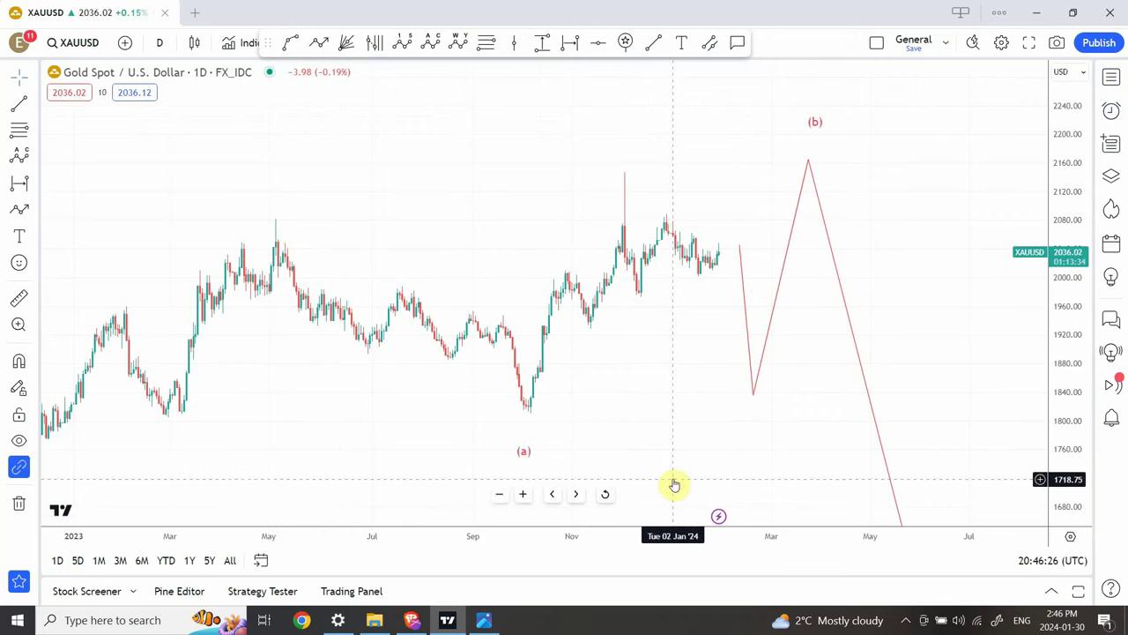
left_click(500, 500)
left_click(500, 501)
left_click(499, 501)
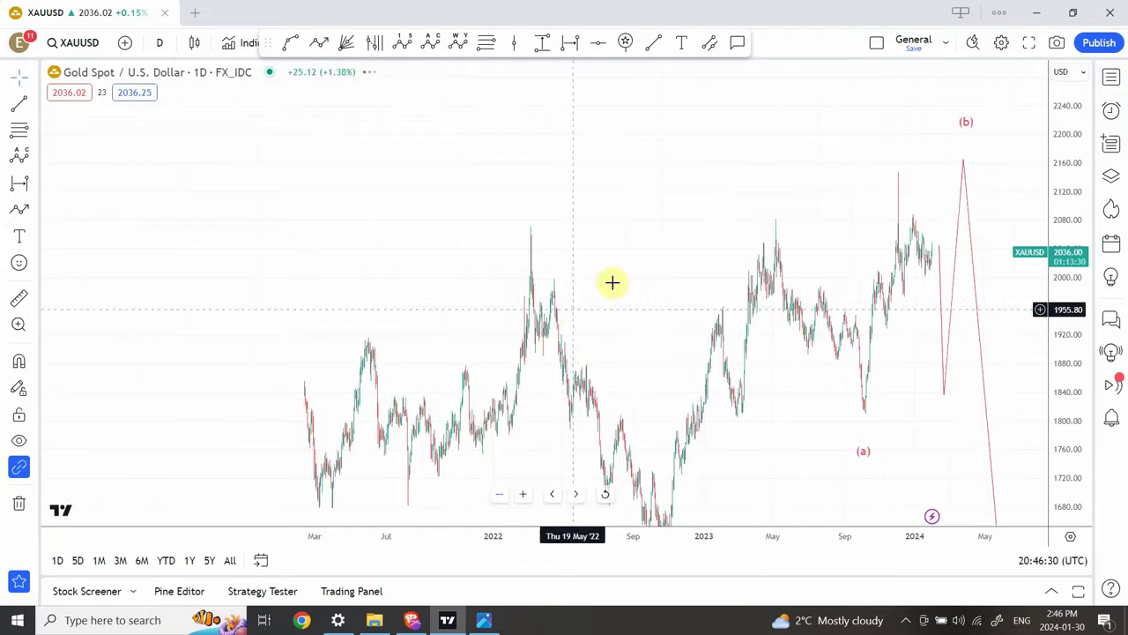
left_click_drag(625, 285, 478, 154)
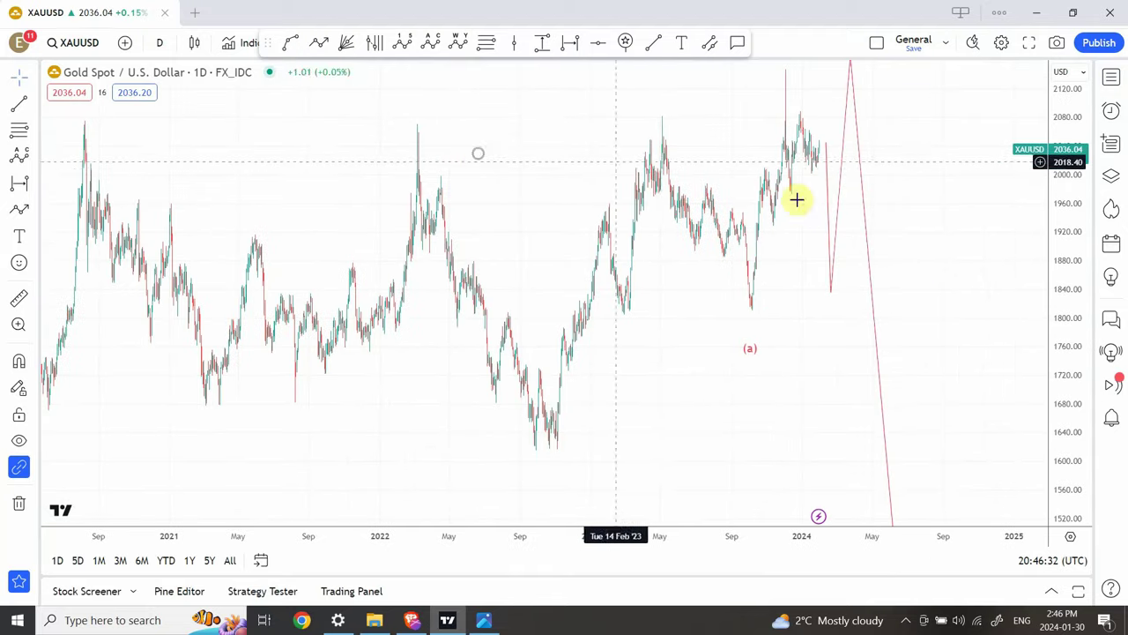
left_click_drag(1056, 186, 1058, 332)
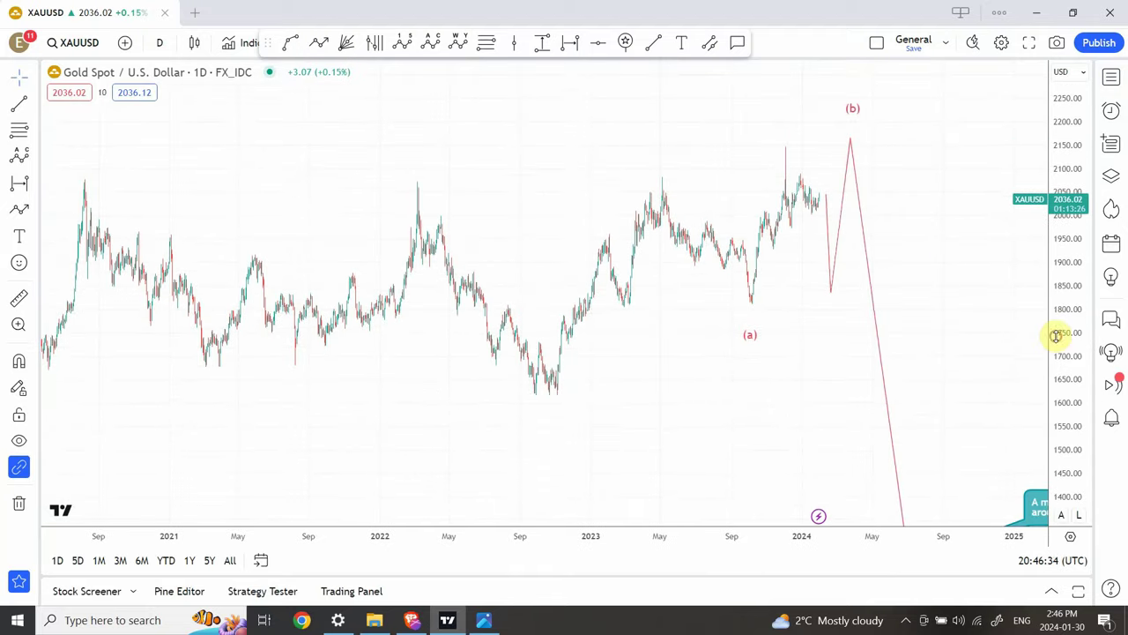
left_click_drag(604, 421, 626, 412)
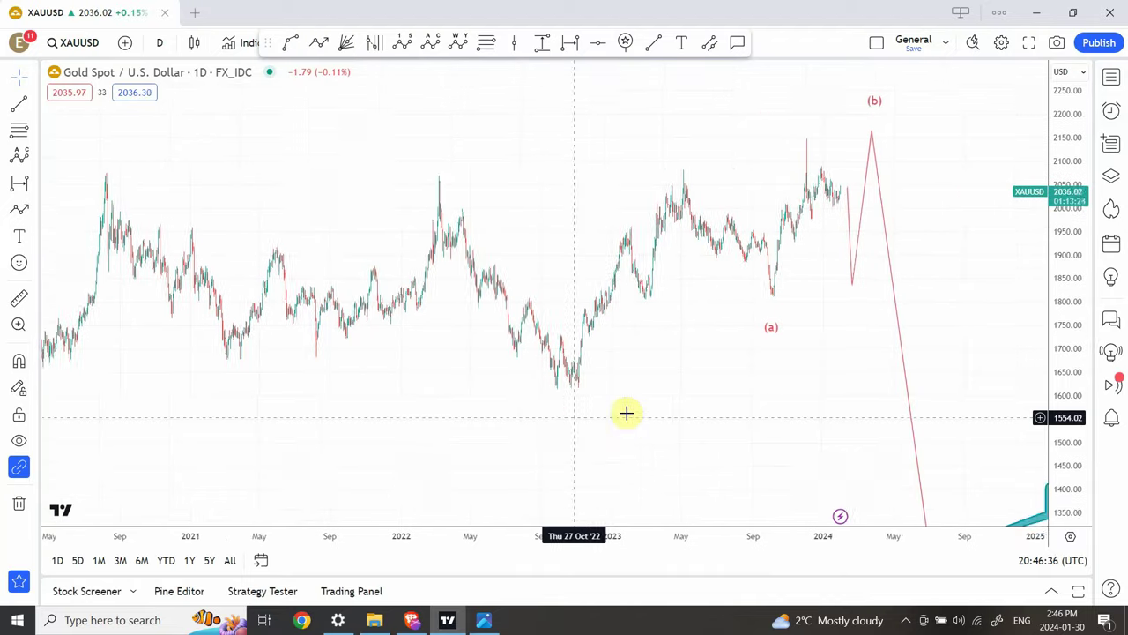
Widen the view back to 2016, bring the August 2024 bottom callout into view, and select the red path
left_click(500, 495)
left_click(500, 495)
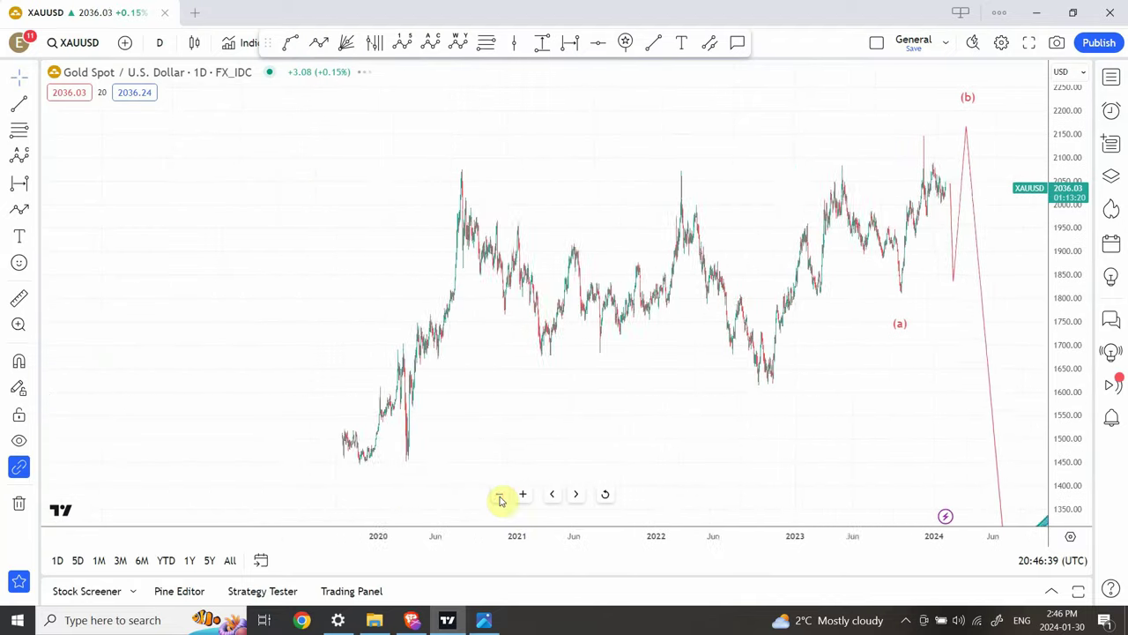
left_click_drag(725, 190, 552, 161)
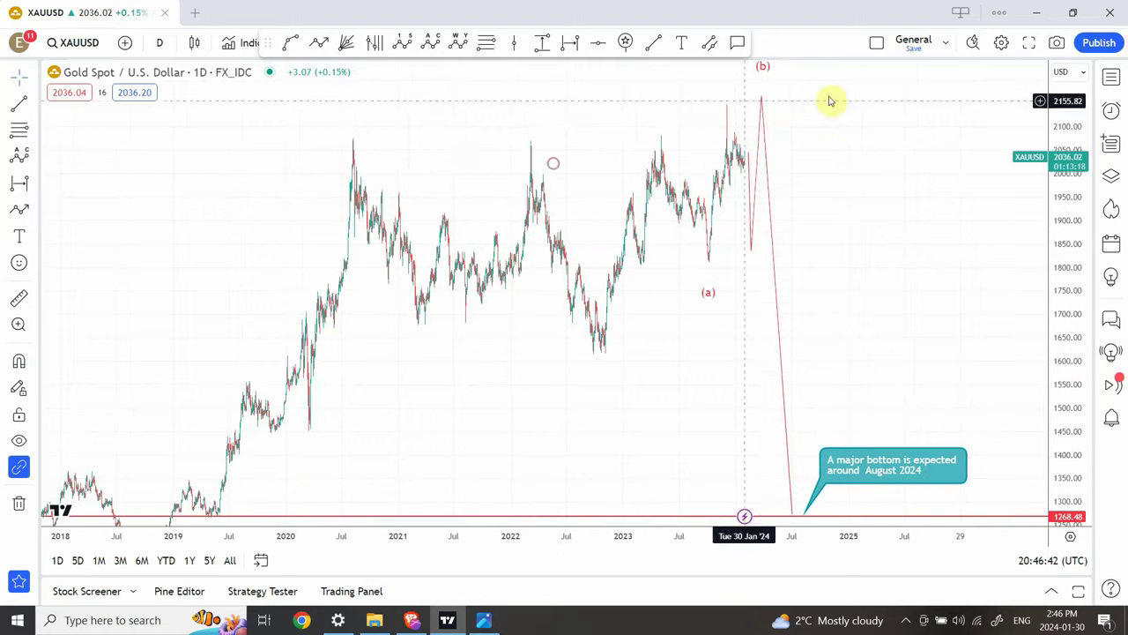
left_click(751, 251)
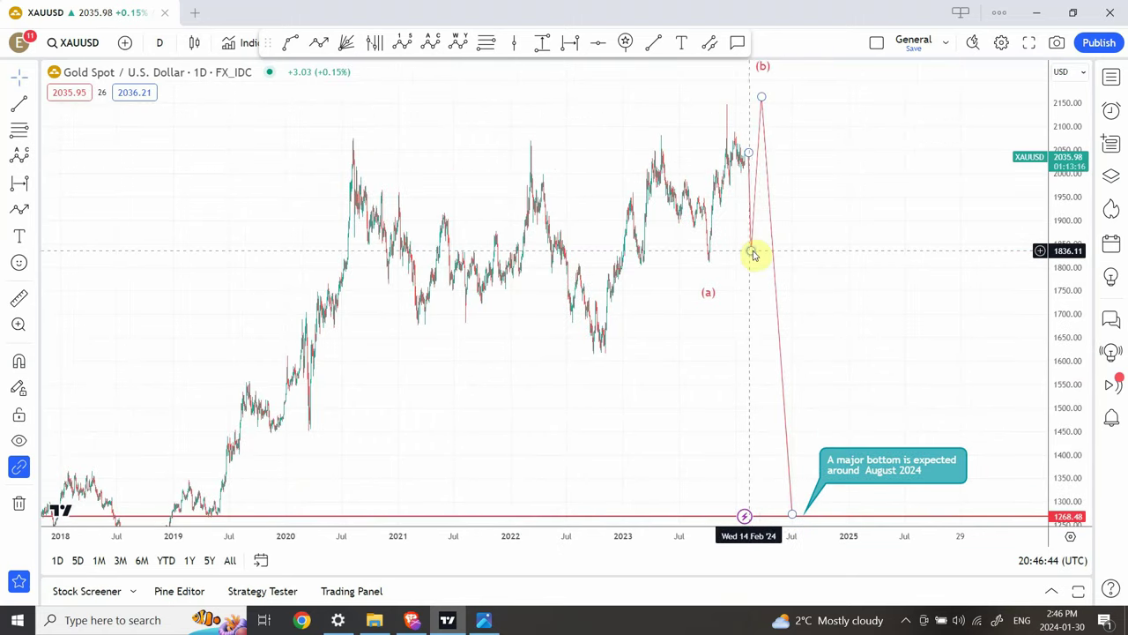